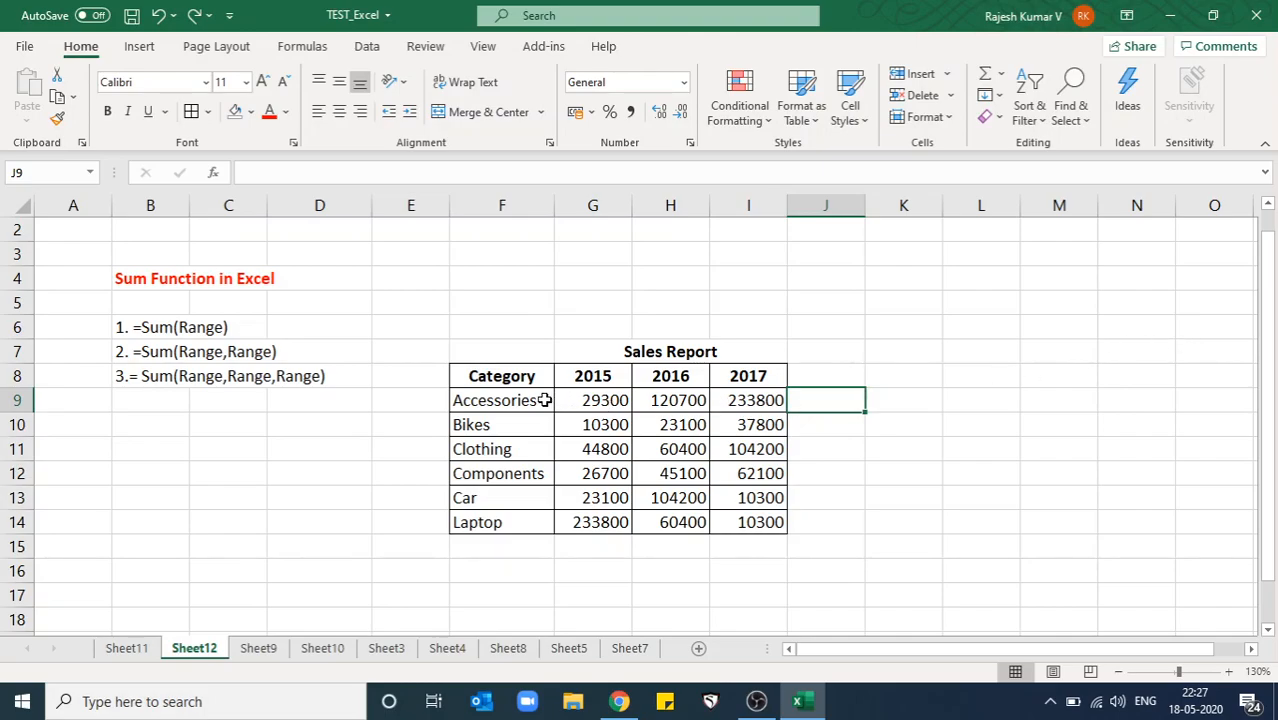
Examine the Sum syntax notes and the sales figures down the 2015 column and across the Accessories row.
{"action": "left_click_drag", "start_coordinate": [128, 327], "coordinate": [137, 376]}
{"action": "left_click", "coordinate": [204, 402]}
{"action": "left_click", "coordinate": [178, 352]}
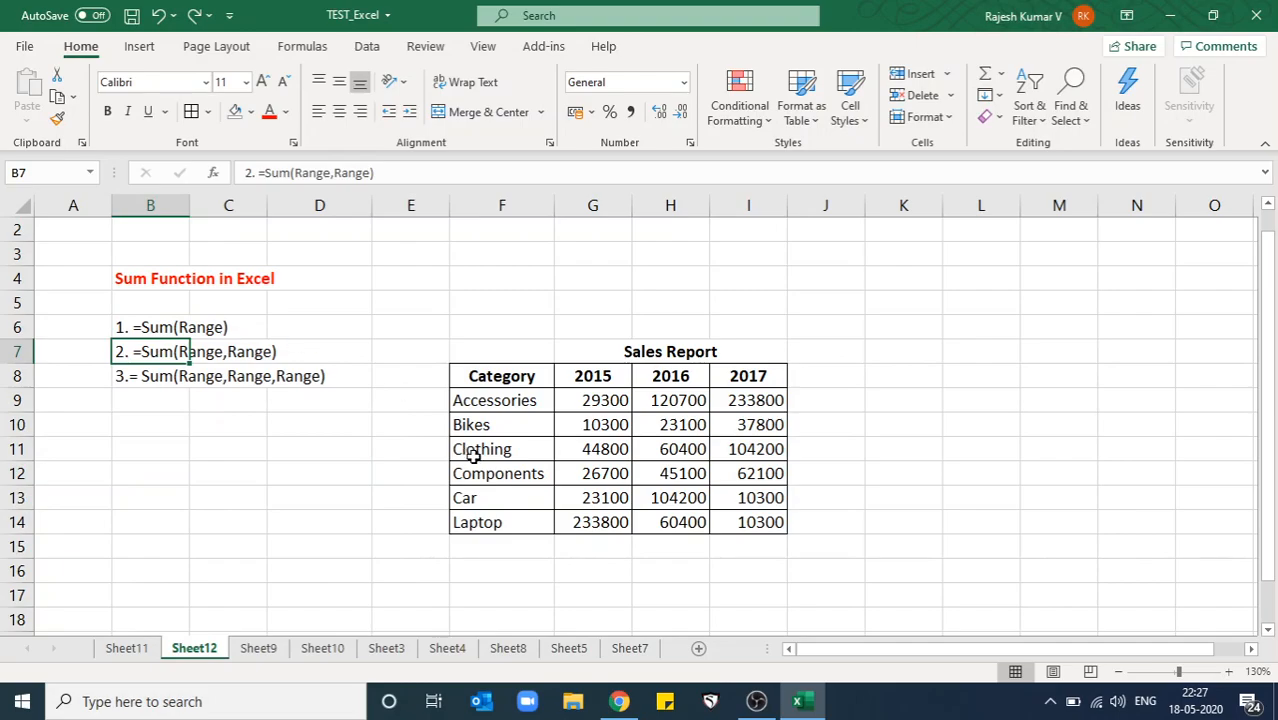
{"action": "left_click_drag", "start_coordinate": [594, 402], "coordinate": [600, 528]}
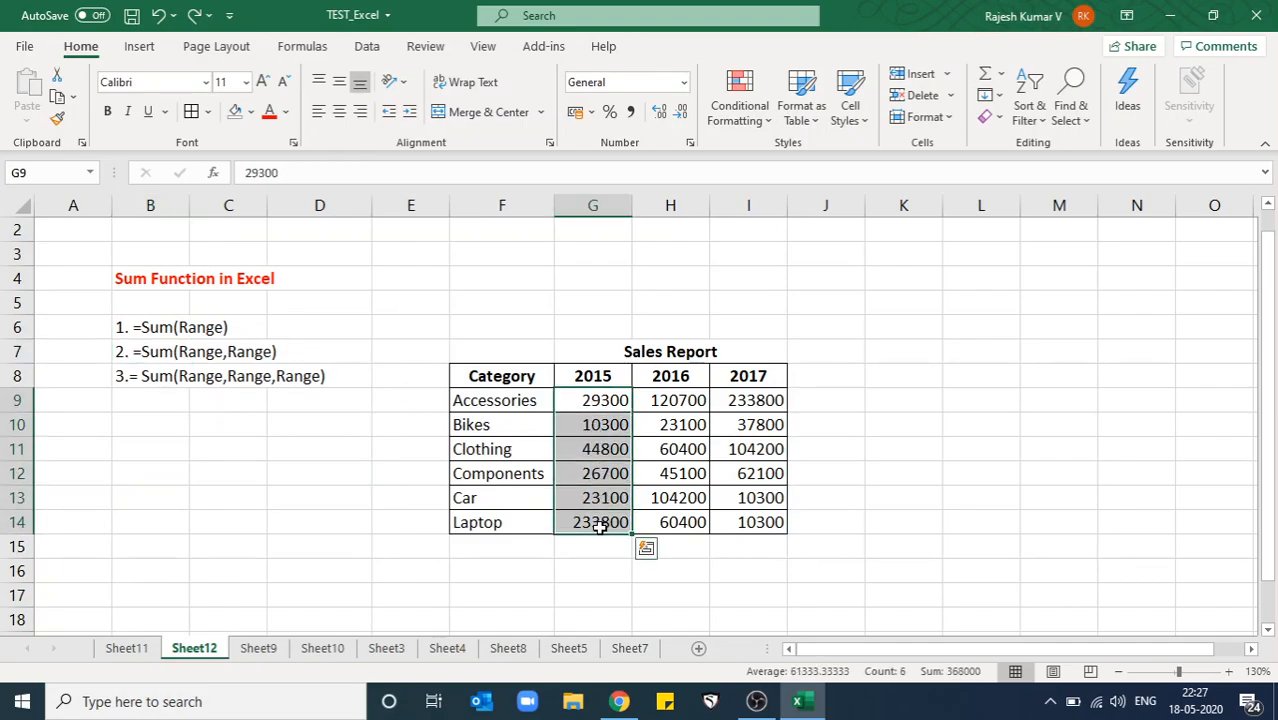
{"action": "left_click_drag", "start_coordinate": [588, 399], "coordinate": [750, 401]}
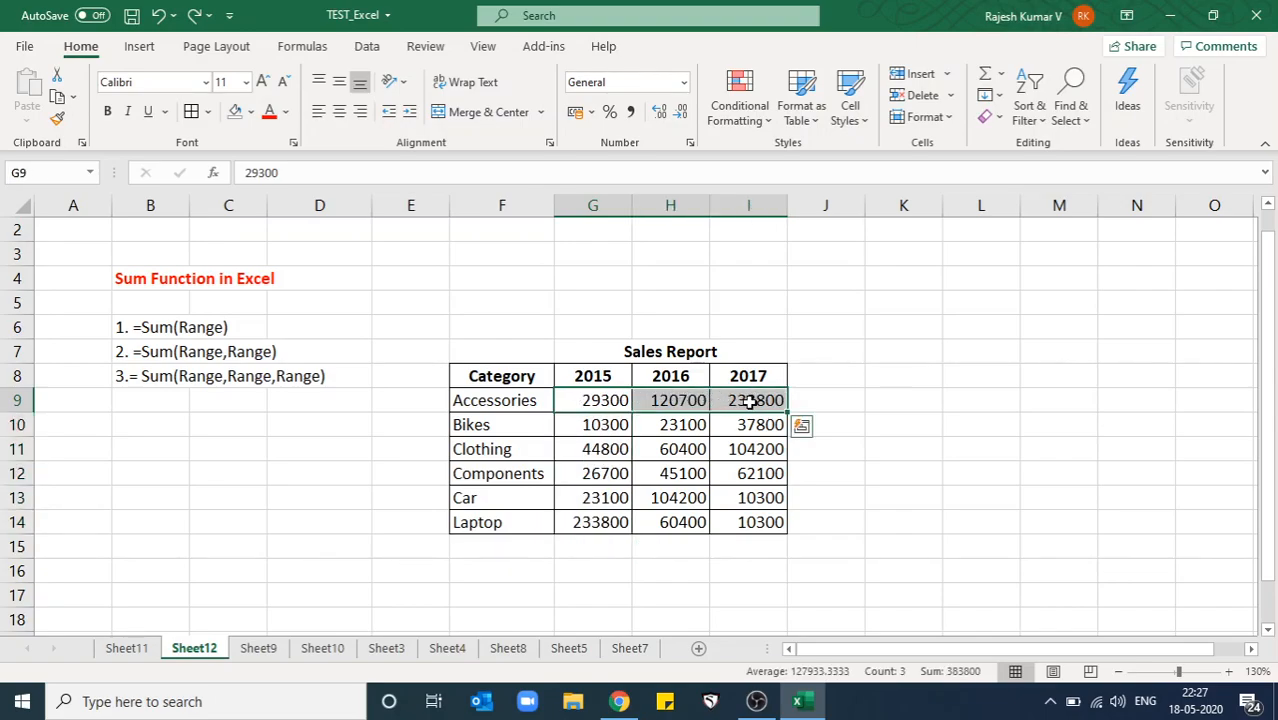
{"action": "left_click", "coordinate": [652, 444]}
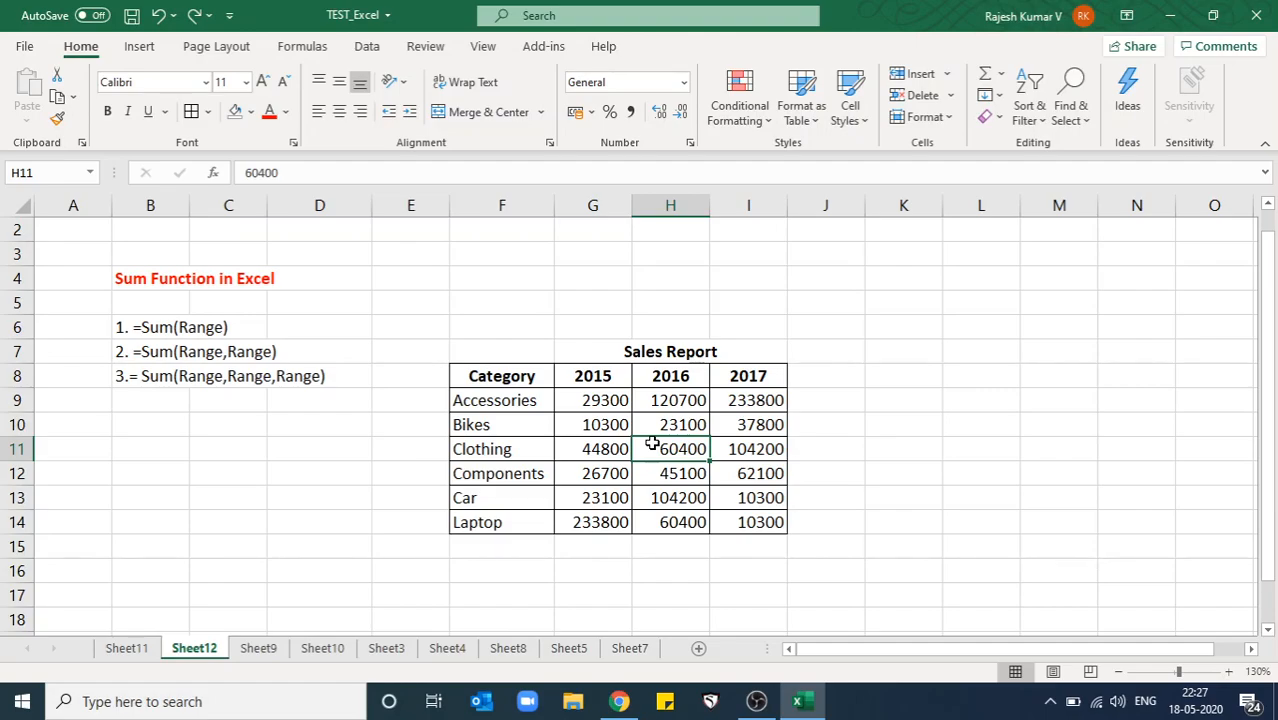
{"action": "left_click", "coordinate": [817, 398]}
{"action": "left_click_drag", "start_coordinate": [586, 400], "coordinate": [765, 398]}
Enter =Sum(G9:I9) in cell J9 to total the Accessories sales for 2015 to 2017.
{"action": "left_click", "coordinate": [826, 404]}
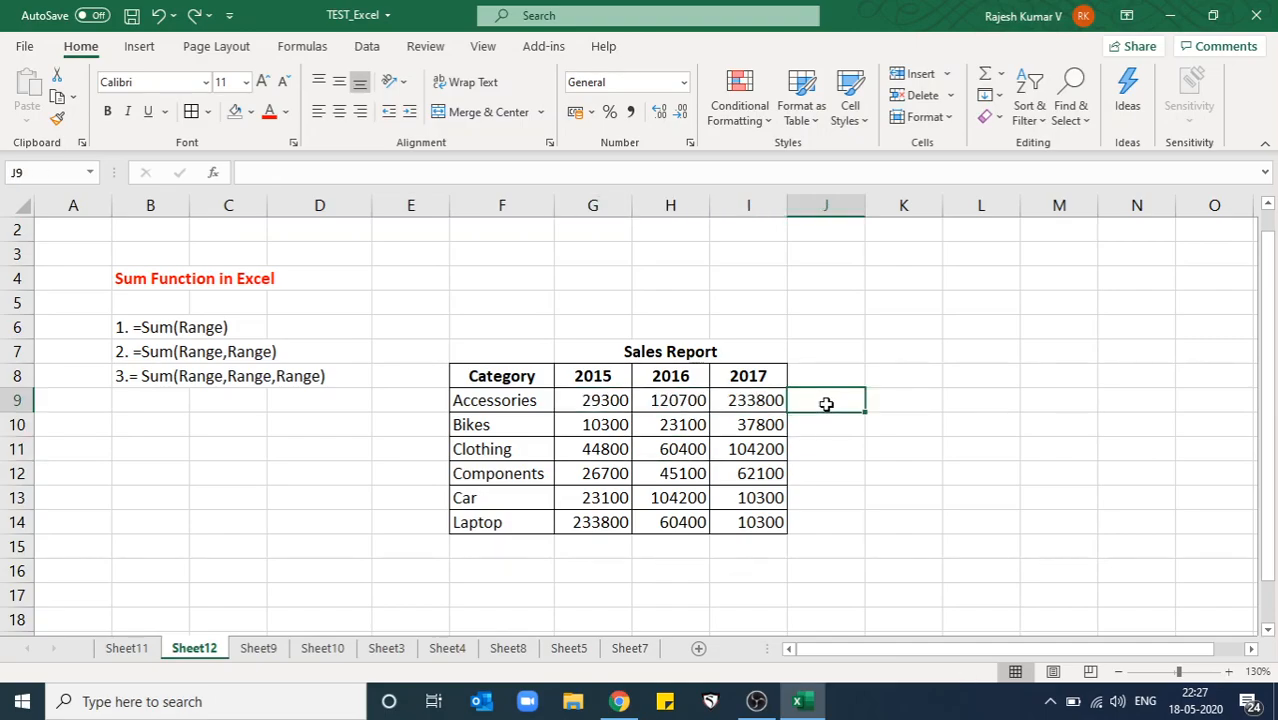
{"action": "type", "text": "="}
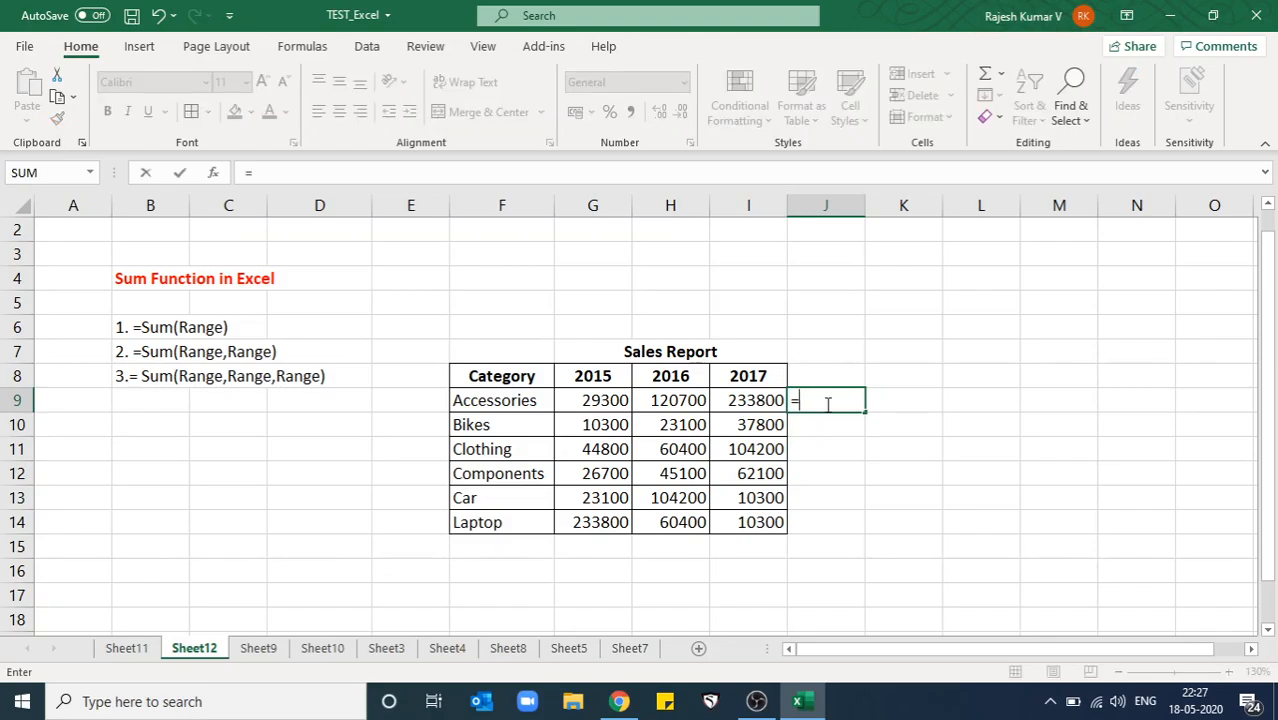
{"action": "type", "text": "S"}
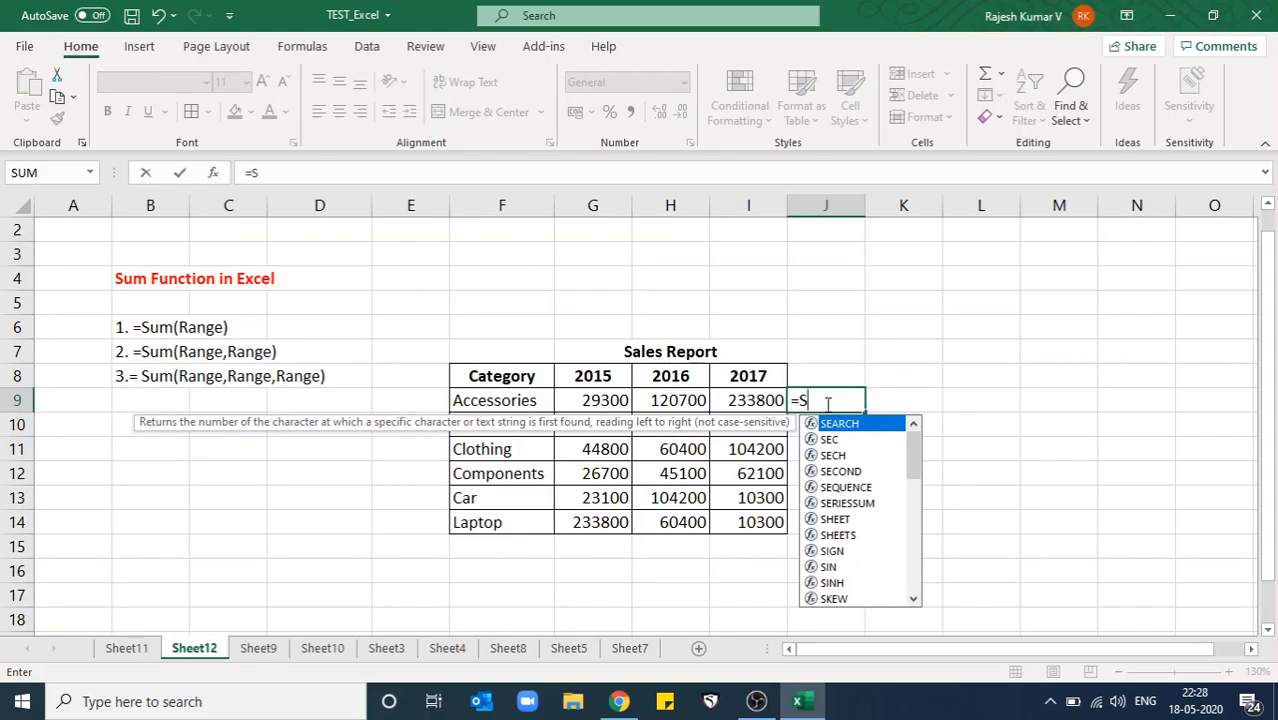
{"action": "type", "text": "um ("}
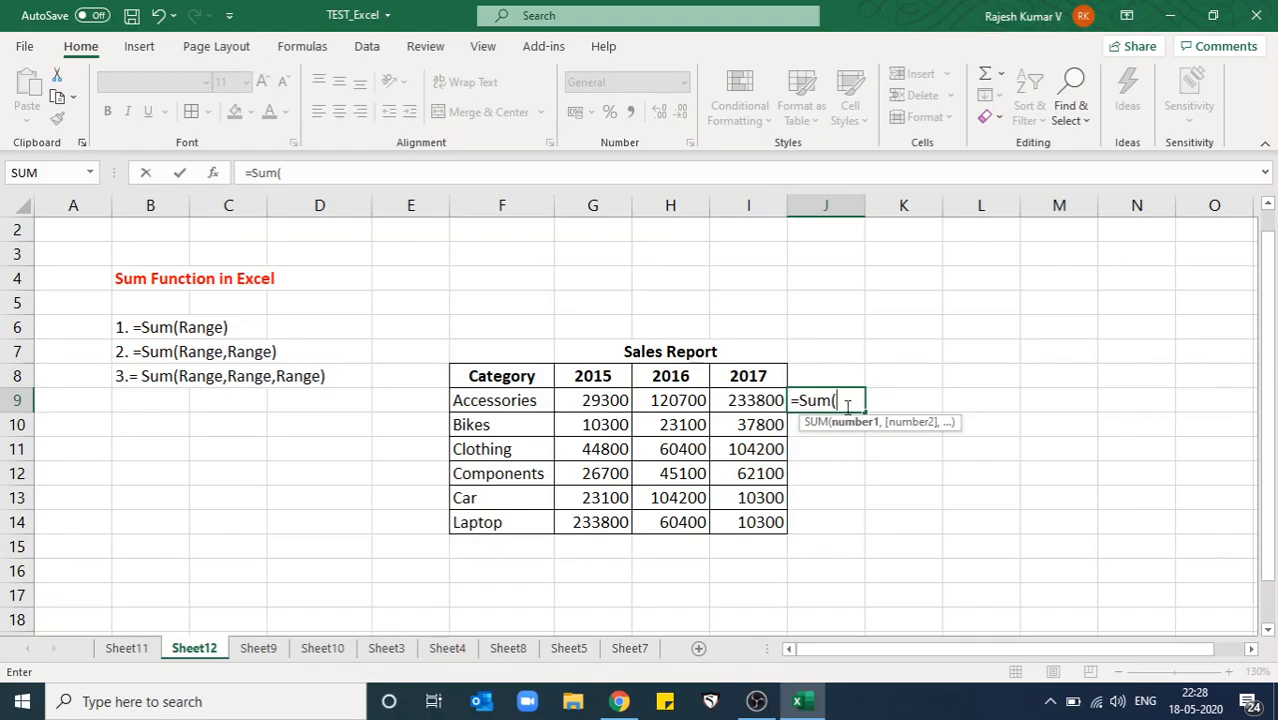
{"action": "type", "text": "G"}
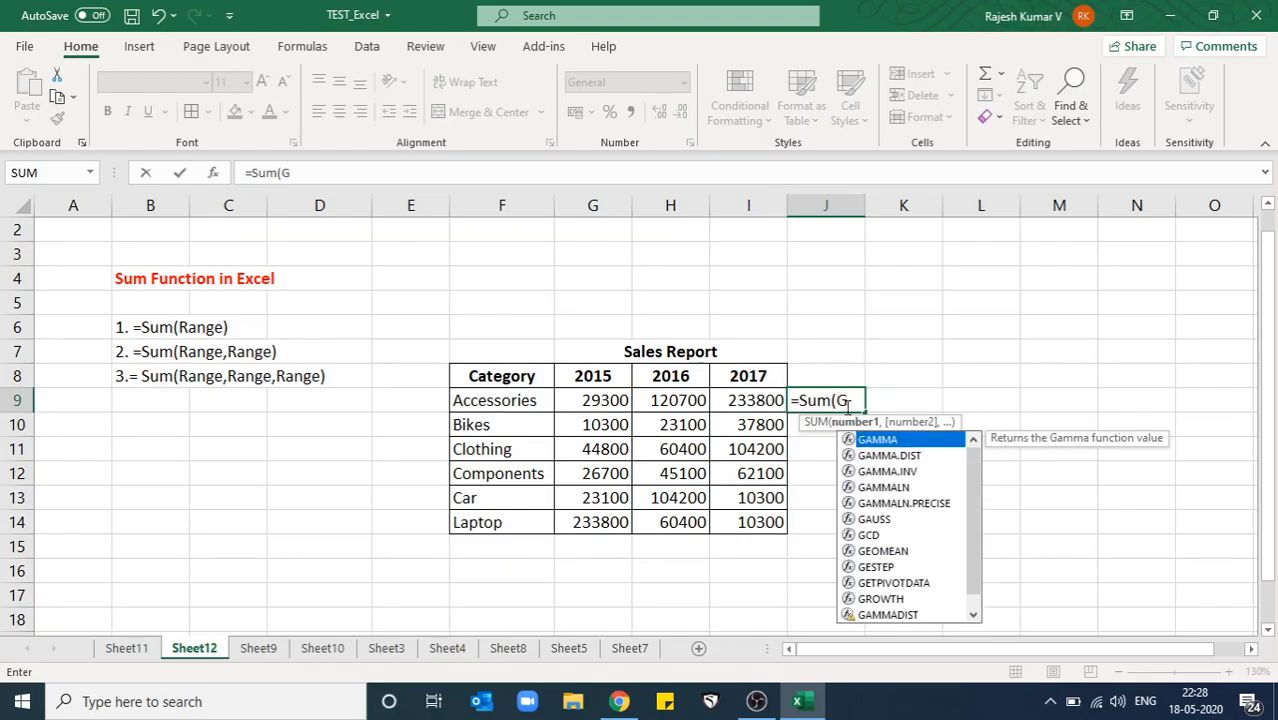
{"action": "type", "text": "9"}
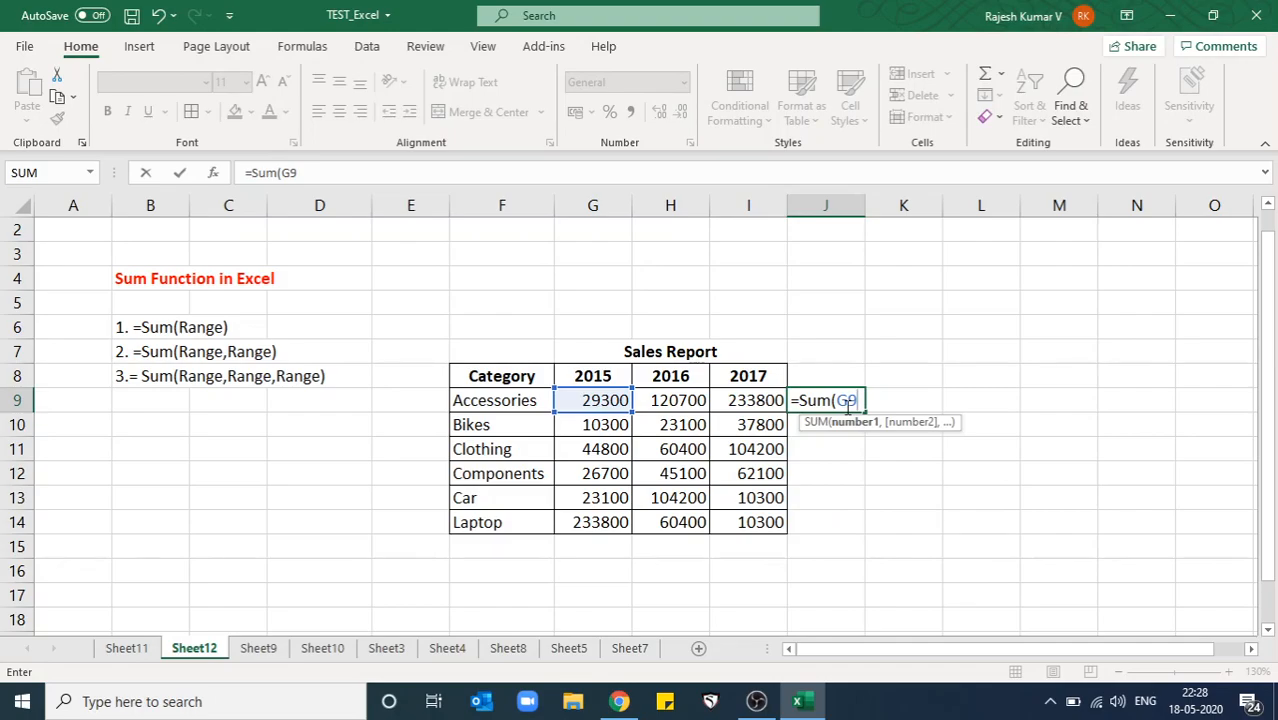
{"action": "type", "text": ":I9)"}
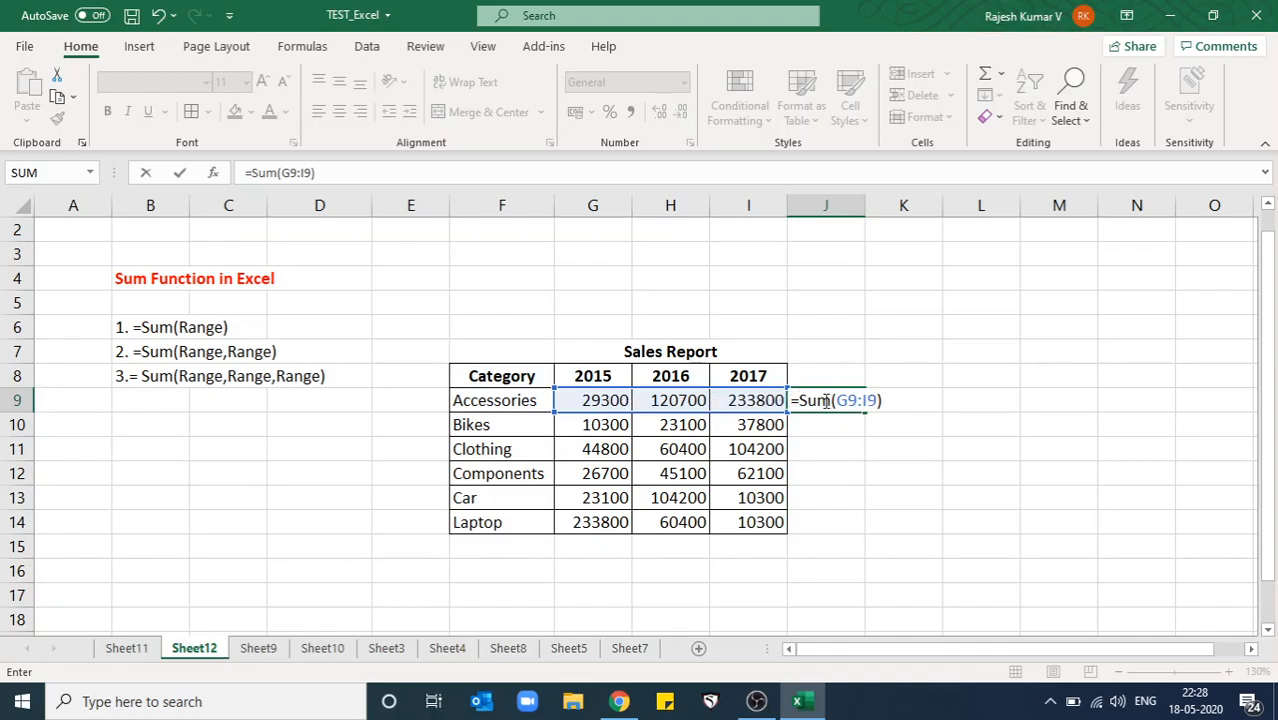
{"action": "key", "text": "Return"}
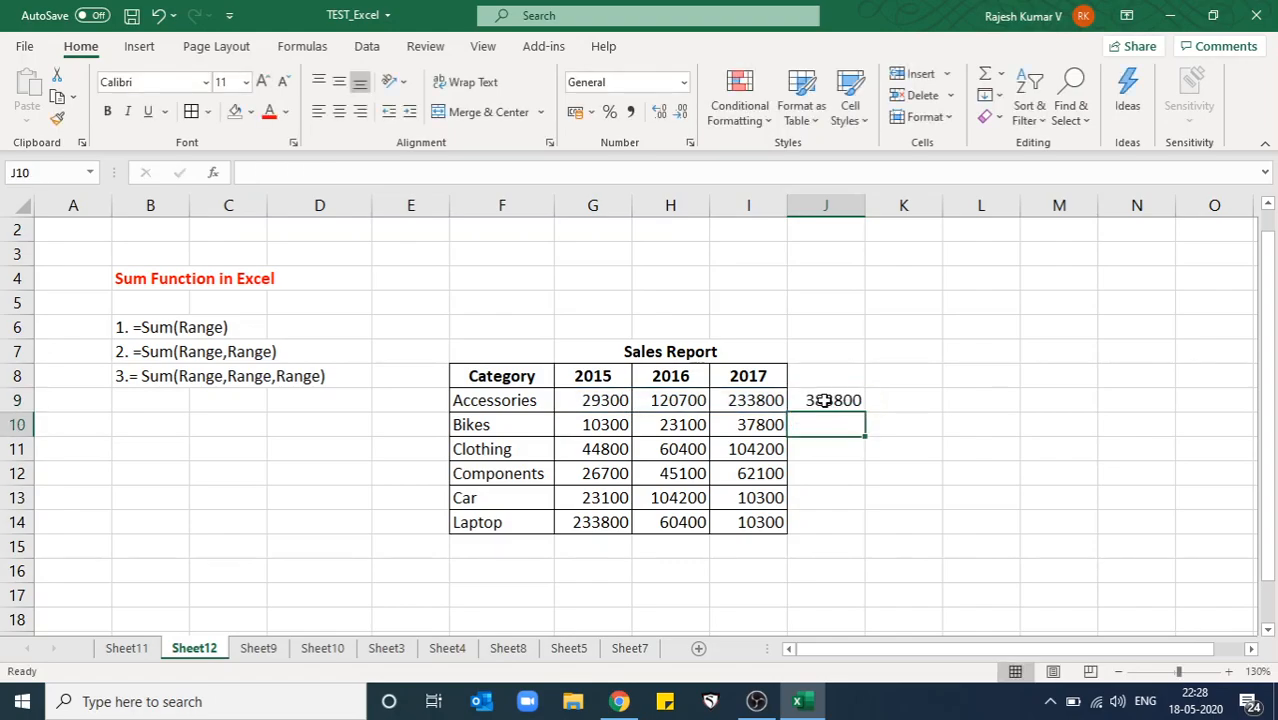
Shade cells J9:J14 beside the sales figures with a light orange fill.
{"action": "left_click_drag", "start_coordinate": [822, 400], "coordinate": [824, 519]}
{"action": "left_click", "coordinate": [251, 112]}
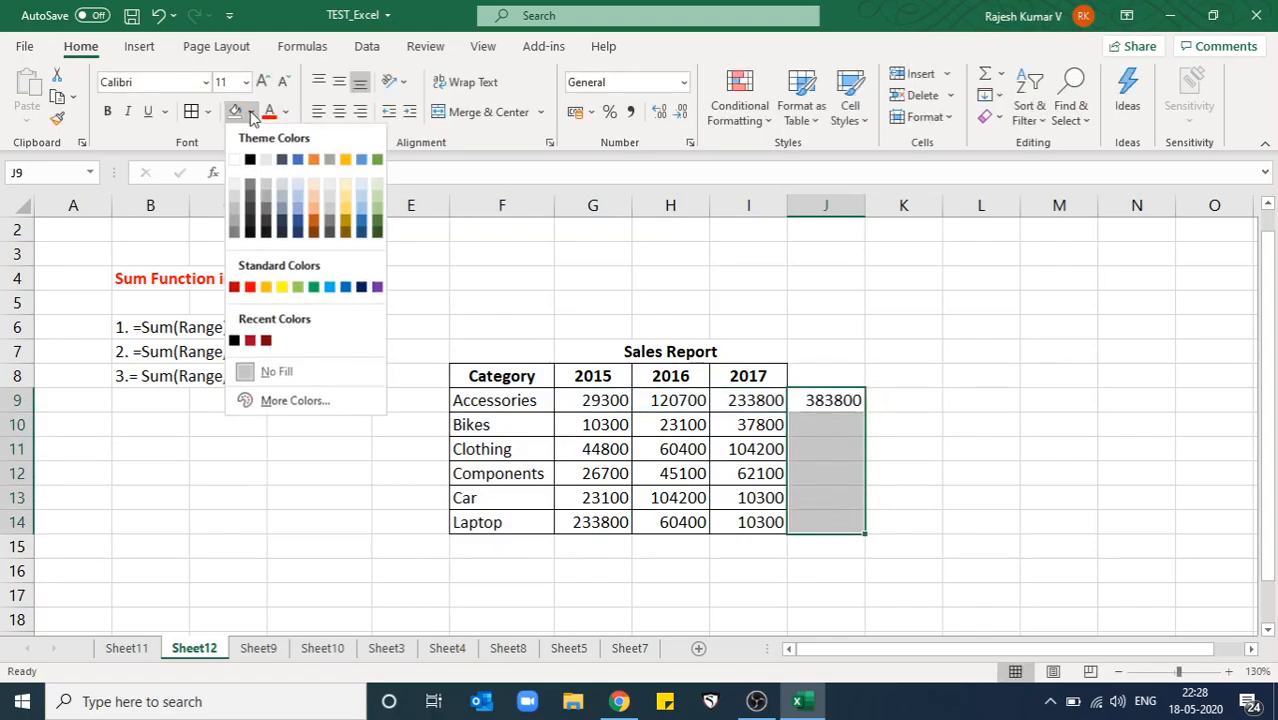
{"action": "left_click", "coordinate": [316, 219]}
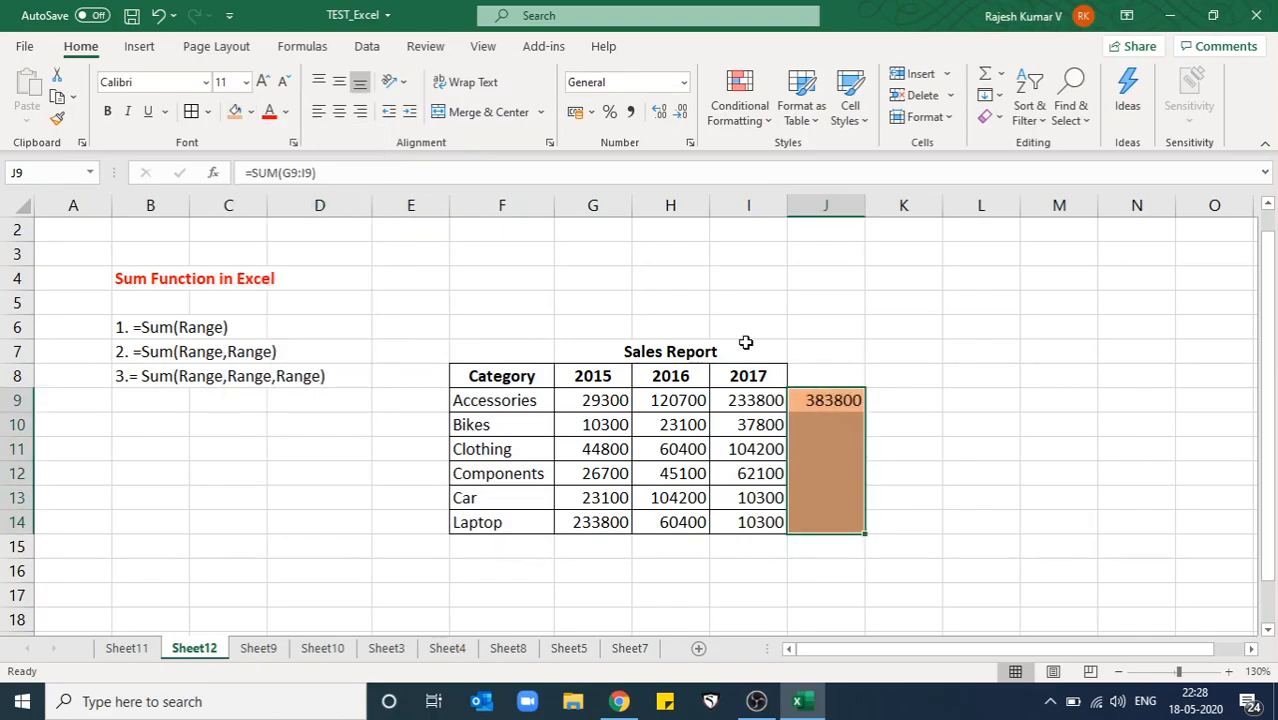
Enter the column header TOTAL in J8, next to the 2017 heading.
{"action": "left_click", "coordinate": [803, 376]}
{"action": "type", "text": "TOTAL"}
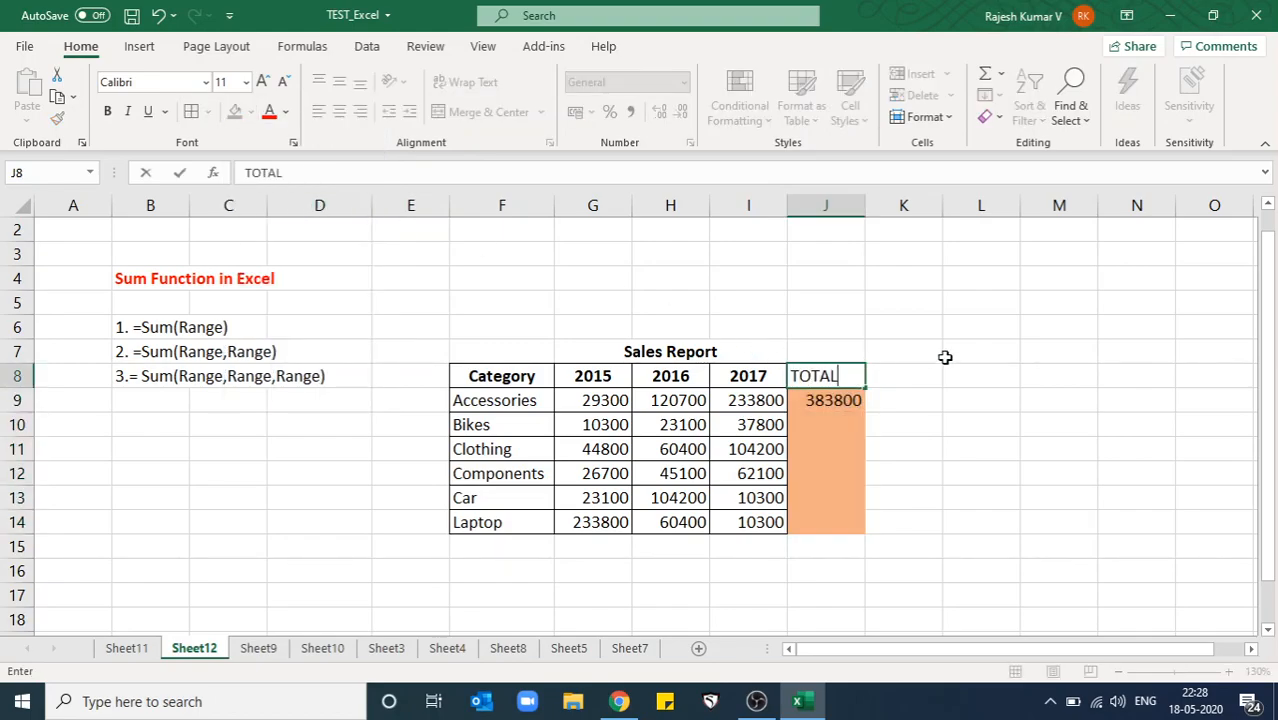
{"action": "key", "text": "Return"}
Enter the row label TOTAL in F15, directly below Laptop.
{"action": "key", "text": "Down"}
{"action": "key", "text": "Down"}
{"action": "key", "text": "Down"}
{"action": "key", "text": "Down"}
{"action": "key", "text": "Down"}
{"action": "key", "text": "Down"}
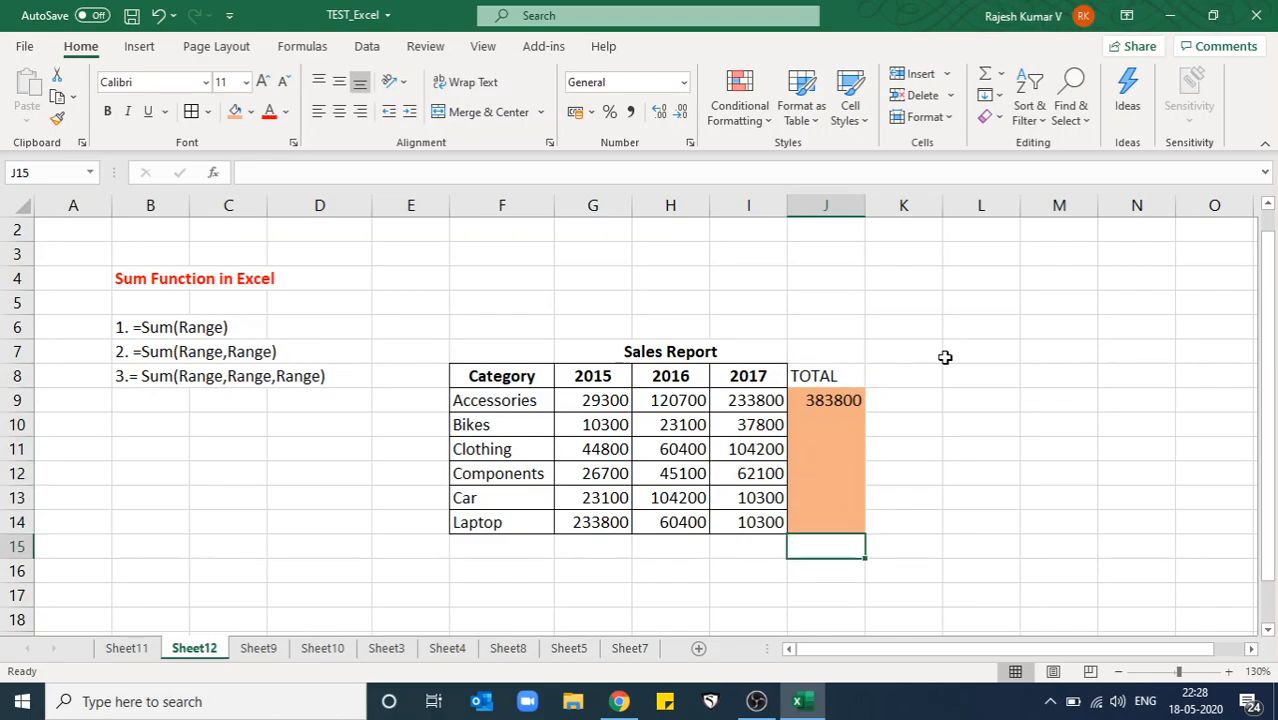
{"action": "key", "text": "Left"}
{"action": "key", "text": "Left"}
{"action": "key", "text": "Left"}
{"action": "key", "text": "Left"}
{"action": "type", "text": "TOTAL"}
{"action": "key", "text": "Tab"}
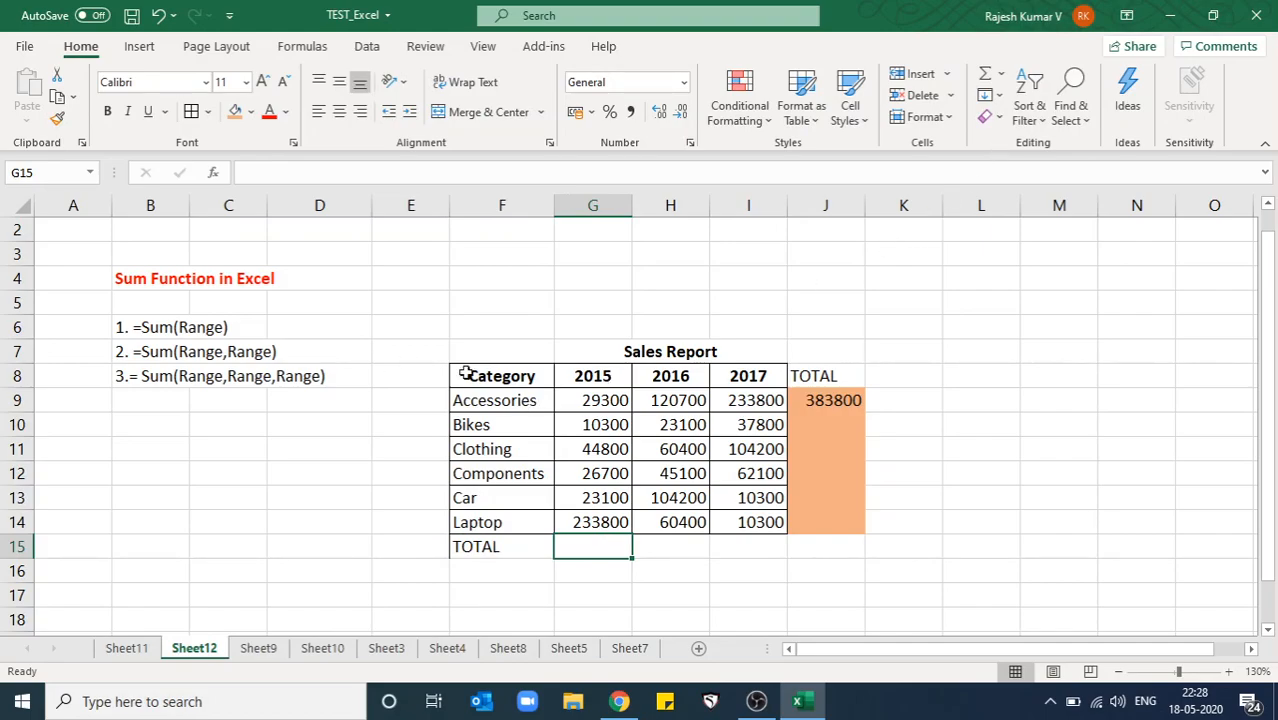
{"action": "left_click", "coordinate": [834, 404]}
{"action": "left_click", "coordinate": [605, 539]}
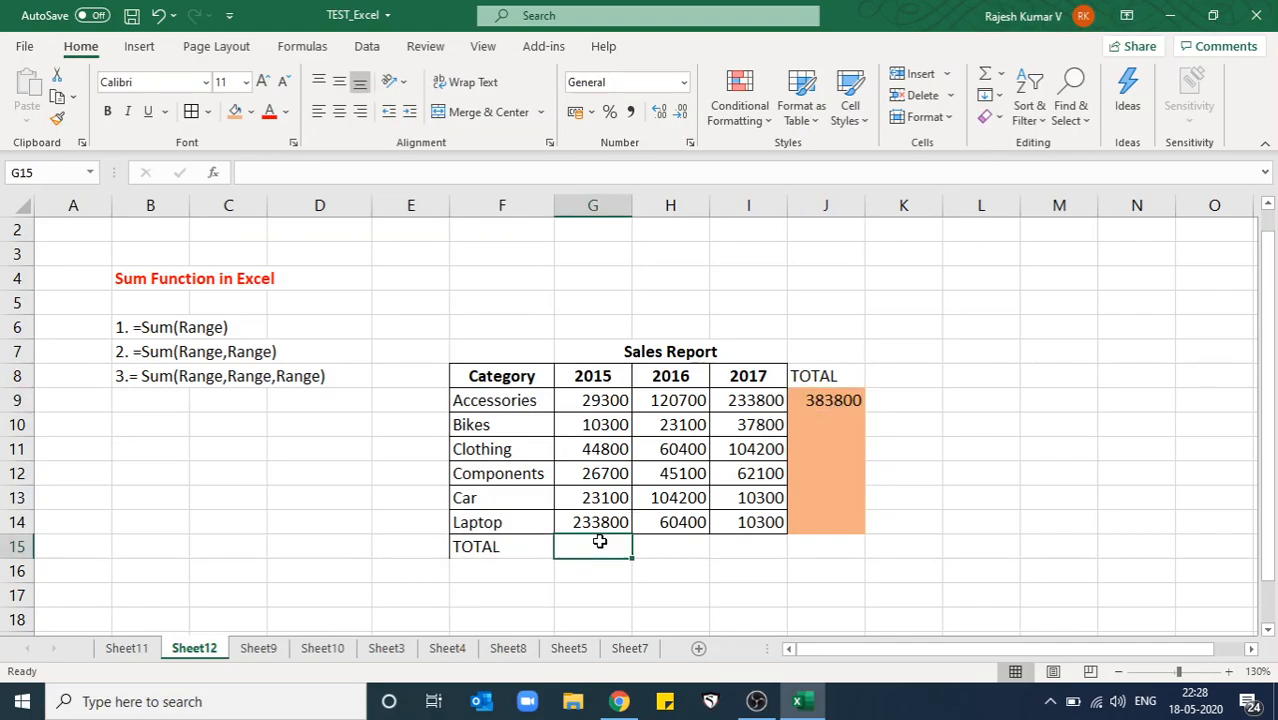
{"action": "left_click", "coordinate": [985, 80]}
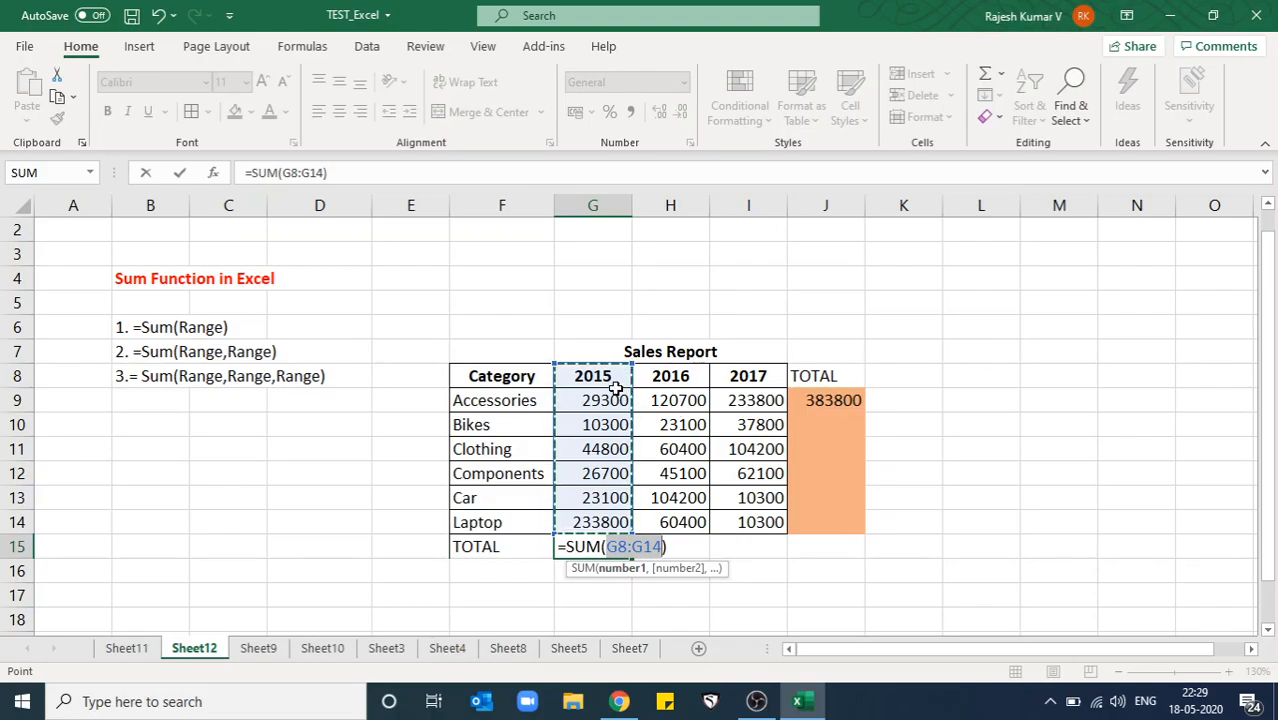
{"action": "left_click", "coordinate": [597, 359]}
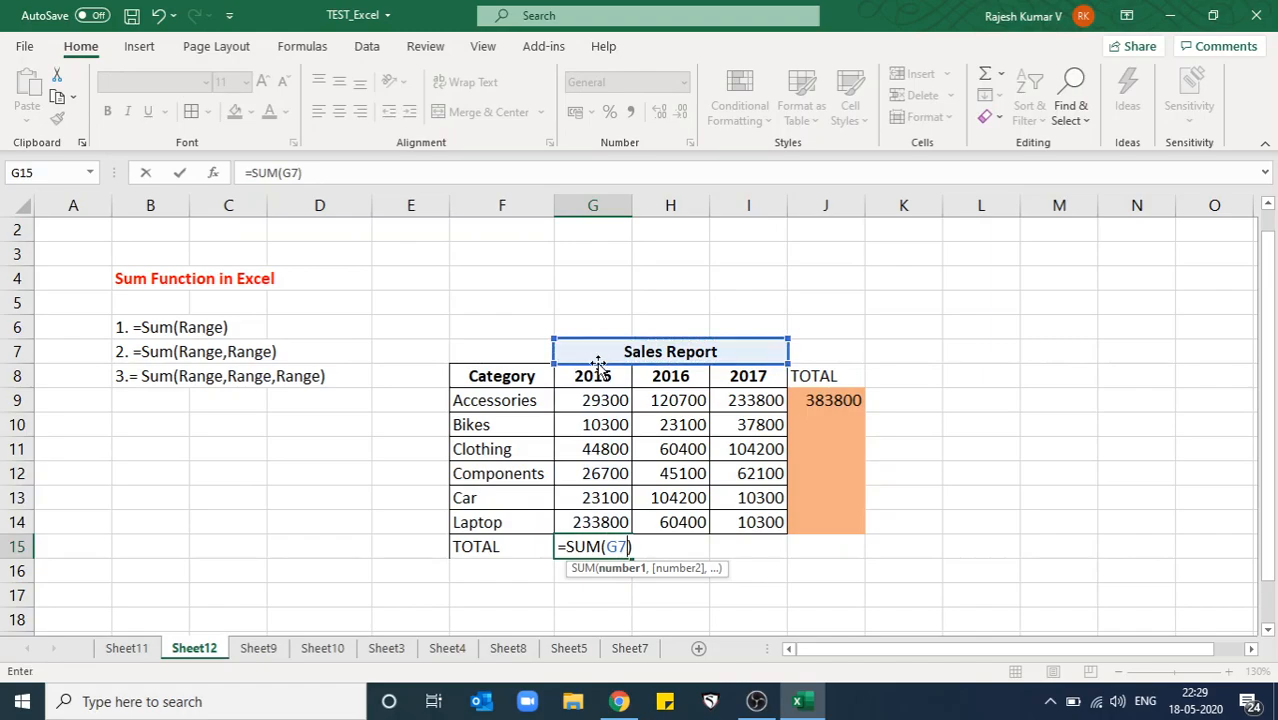
{"action": "key", "text": "Escape"}
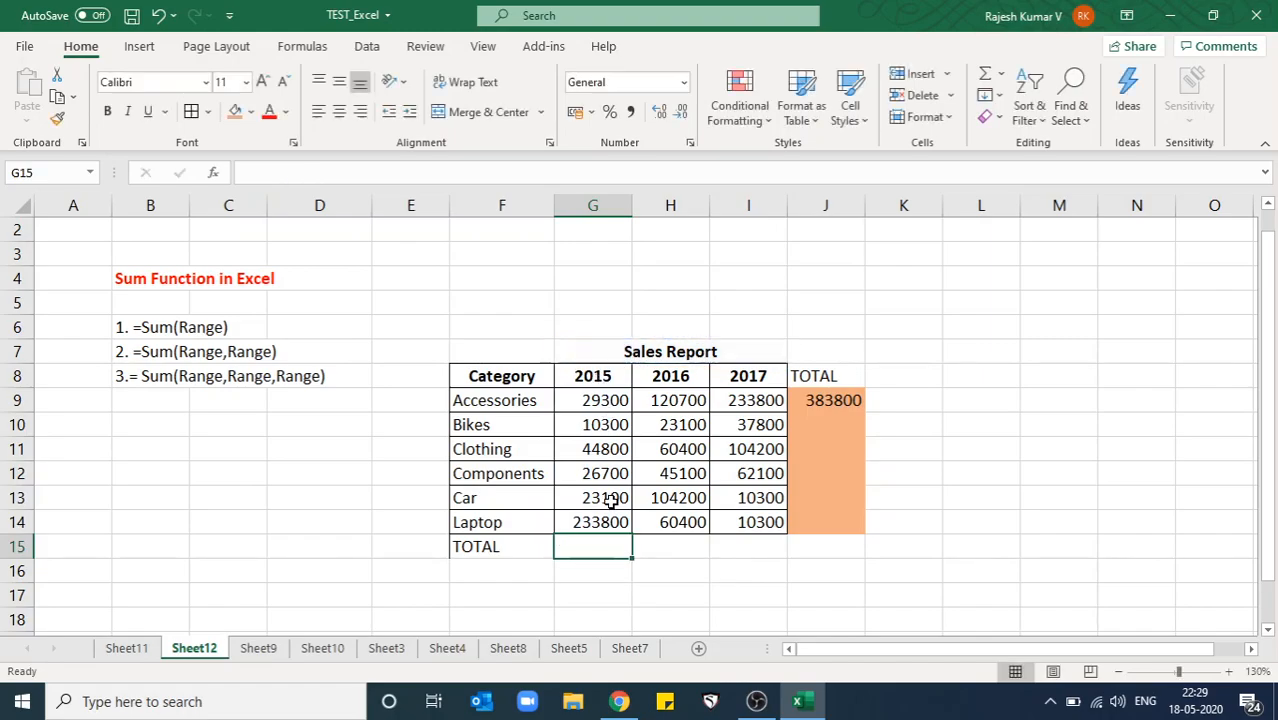
Total the 2015 column in G15 with AutoSum, adjusting the summed range to G9:G14 so it excludes the year heading.
{"action": "left_click", "coordinate": [988, 76]}
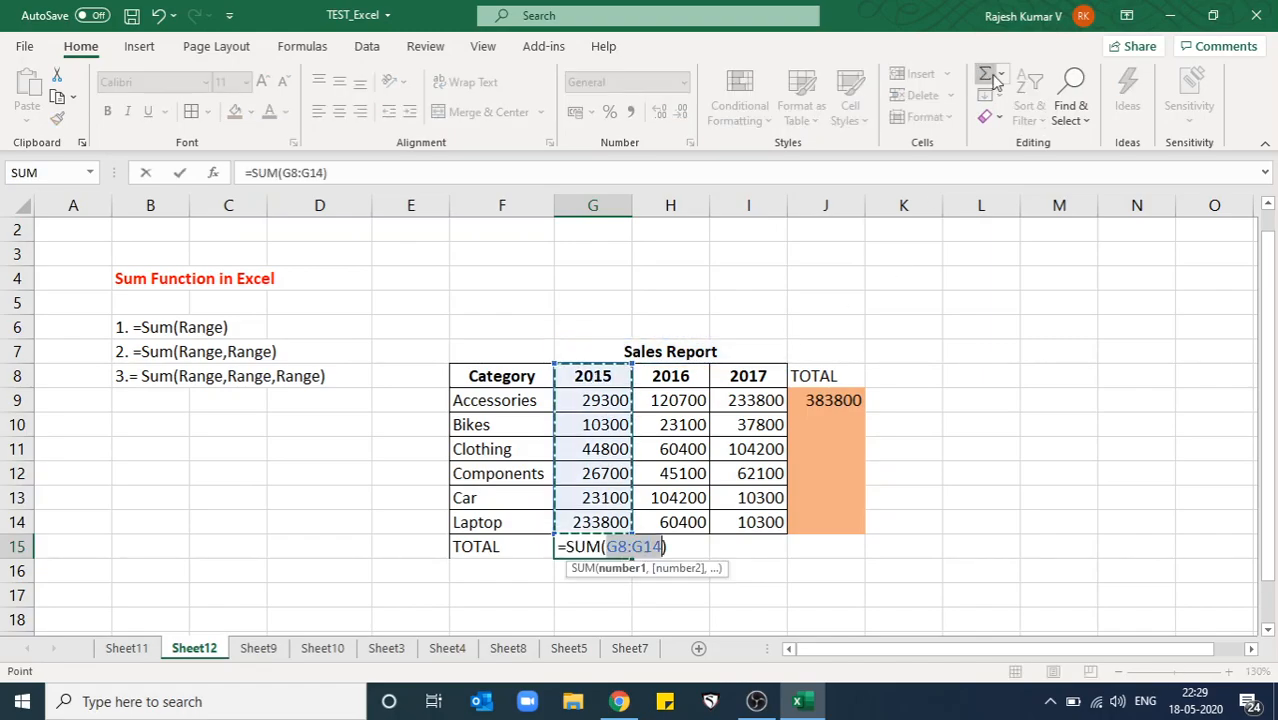
{"action": "left_click_drag", "start_coordinate": [627, 360], "coordinate": [629, 386]}
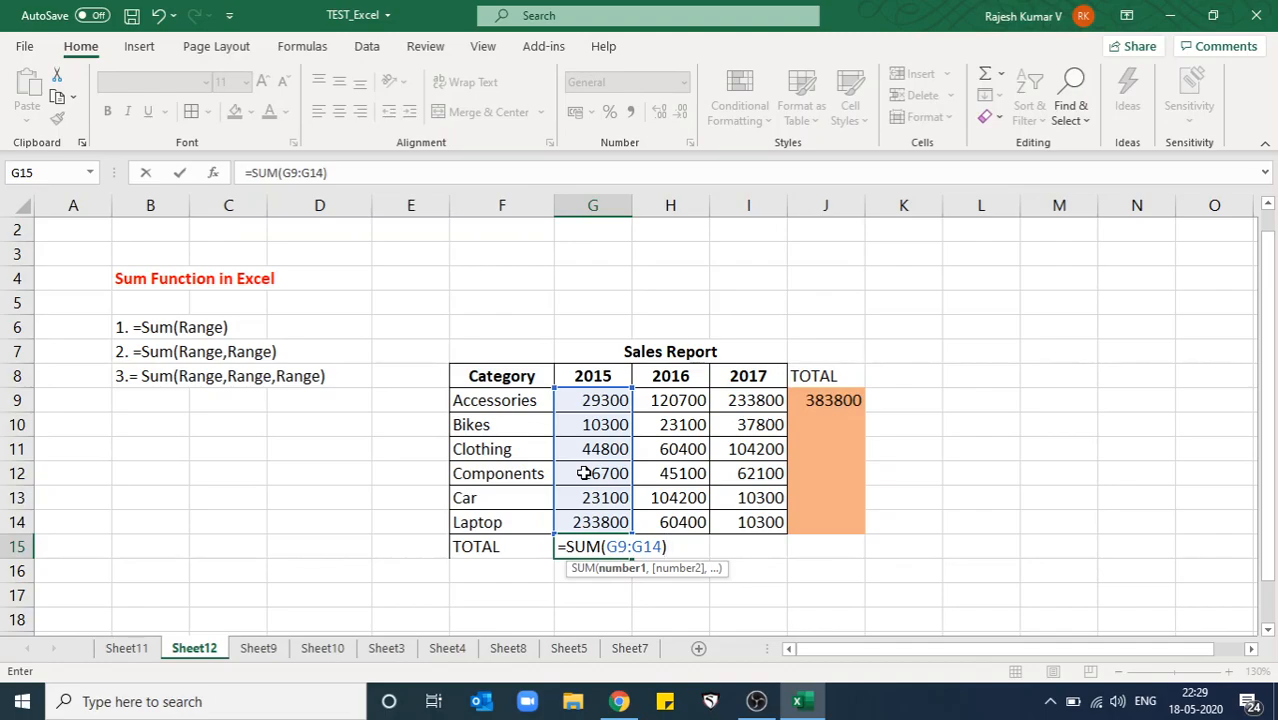
{"action": "key", "text": "Return"}
{"action": "key", "text": "Up"}
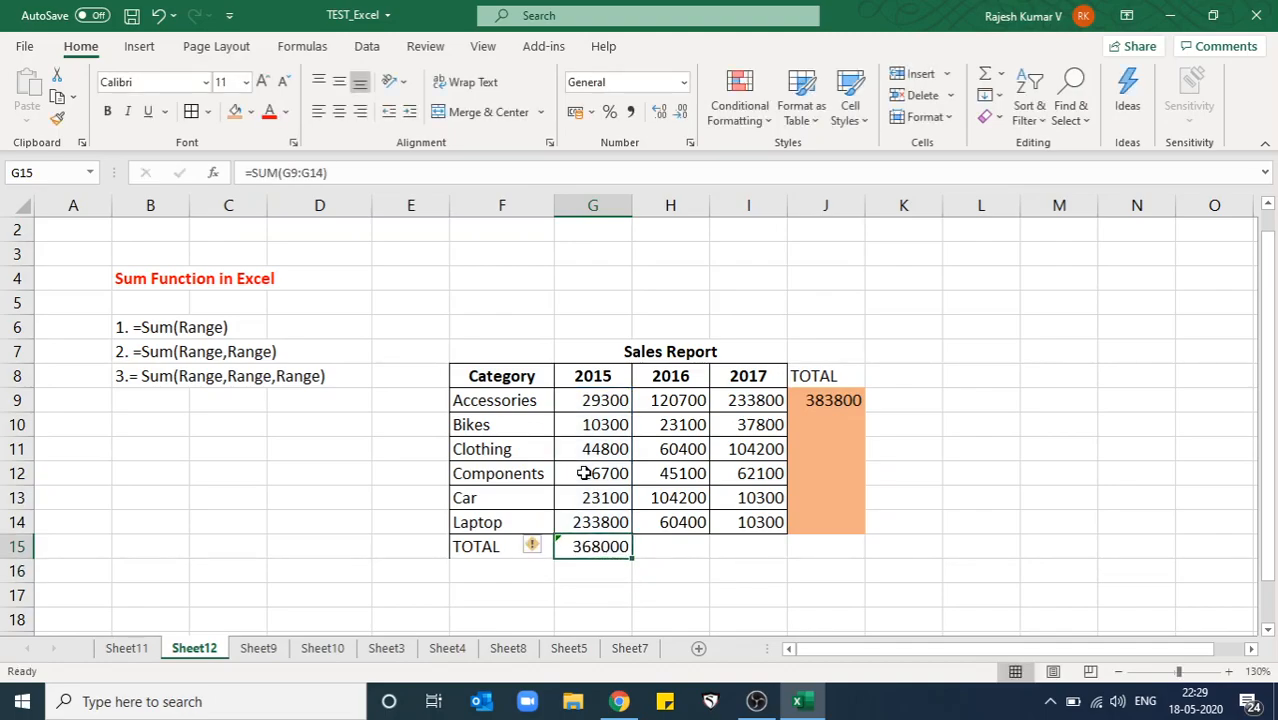
Shade the TOTAL row cells F15:I15 with the same light orange fill.
{"action": "left_click_drag", "start_coordinate": [472, 546], "coordinate": [821, 548]}
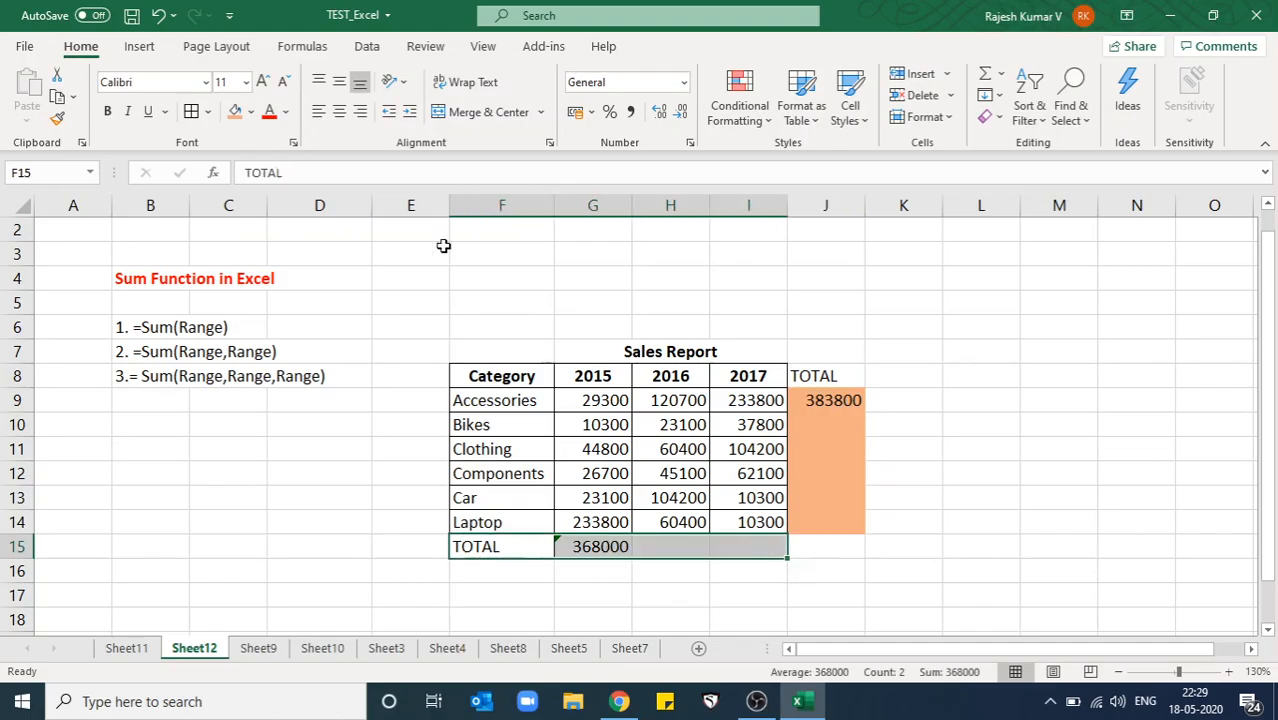
{"action": "left_click", "coordinate": [234, 111]}
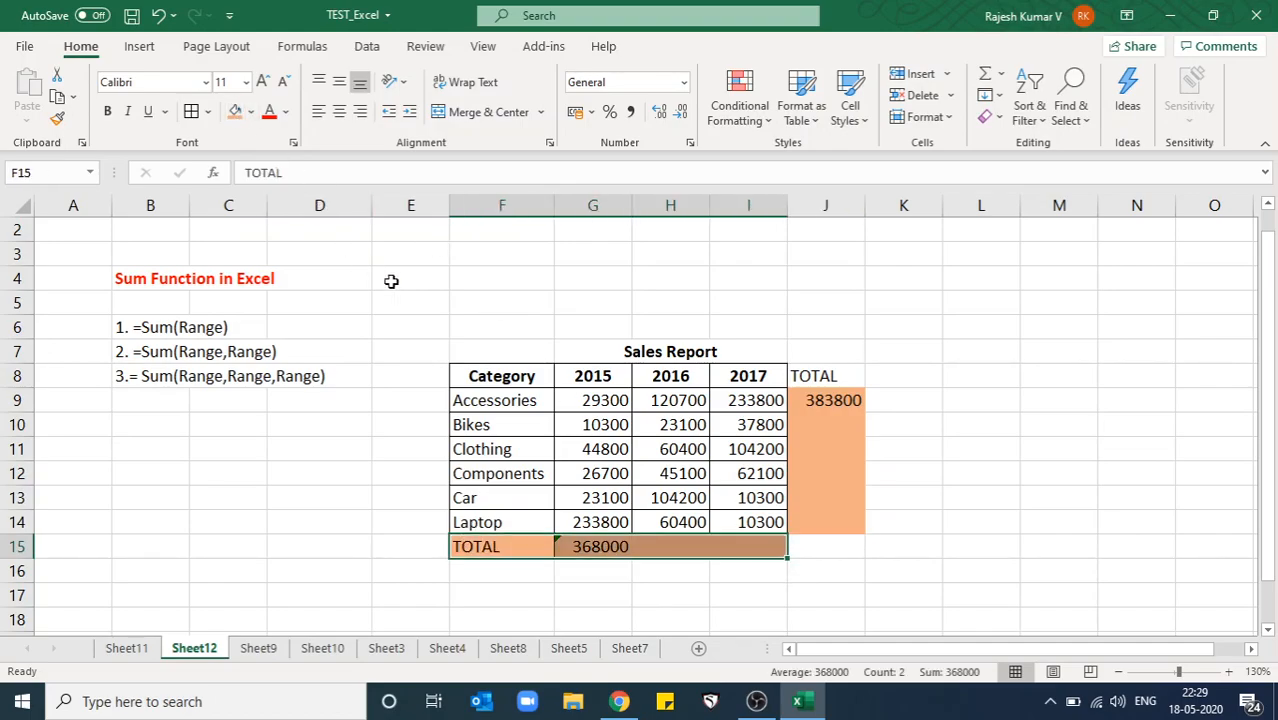
Enter =SUM(G10:I10) in J10 to total the Bikes sales, picking the range from the sheet.
{"action": "left_click", "coordinate": [846, 432]}
{"action": "key", "text": "Up"}
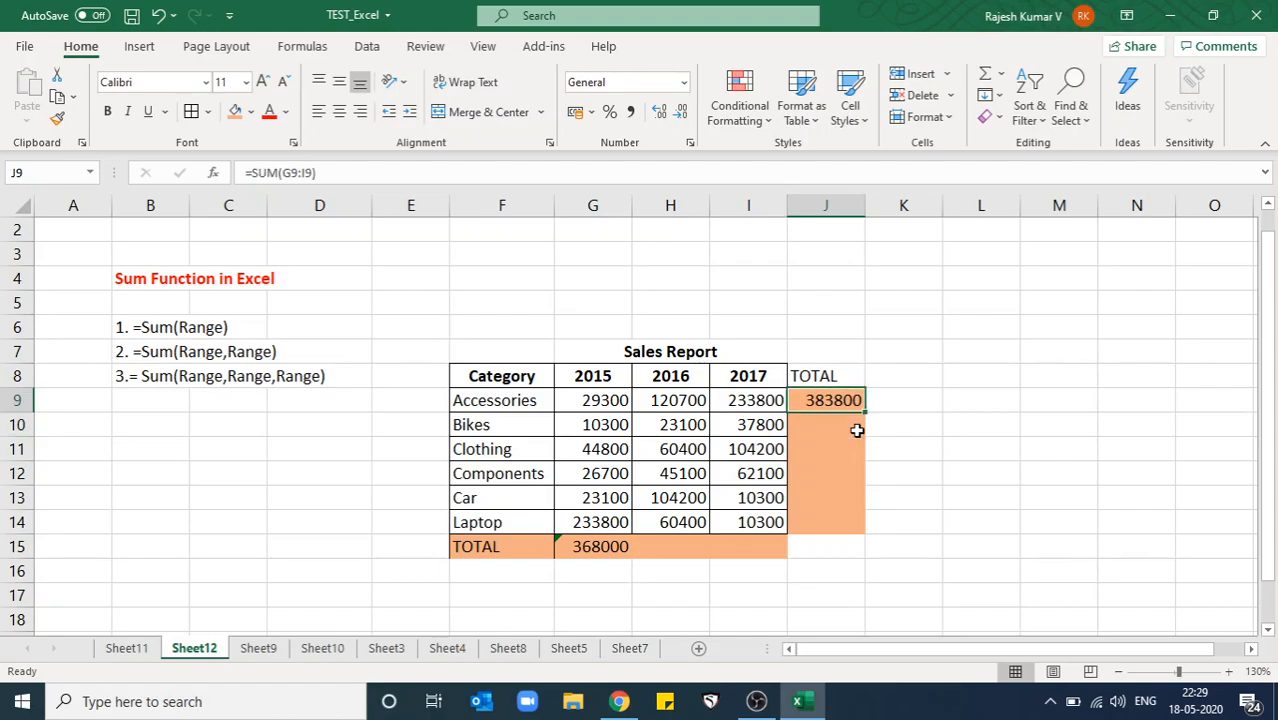
{"action": "left_click", "coordinate": [857, 430]}
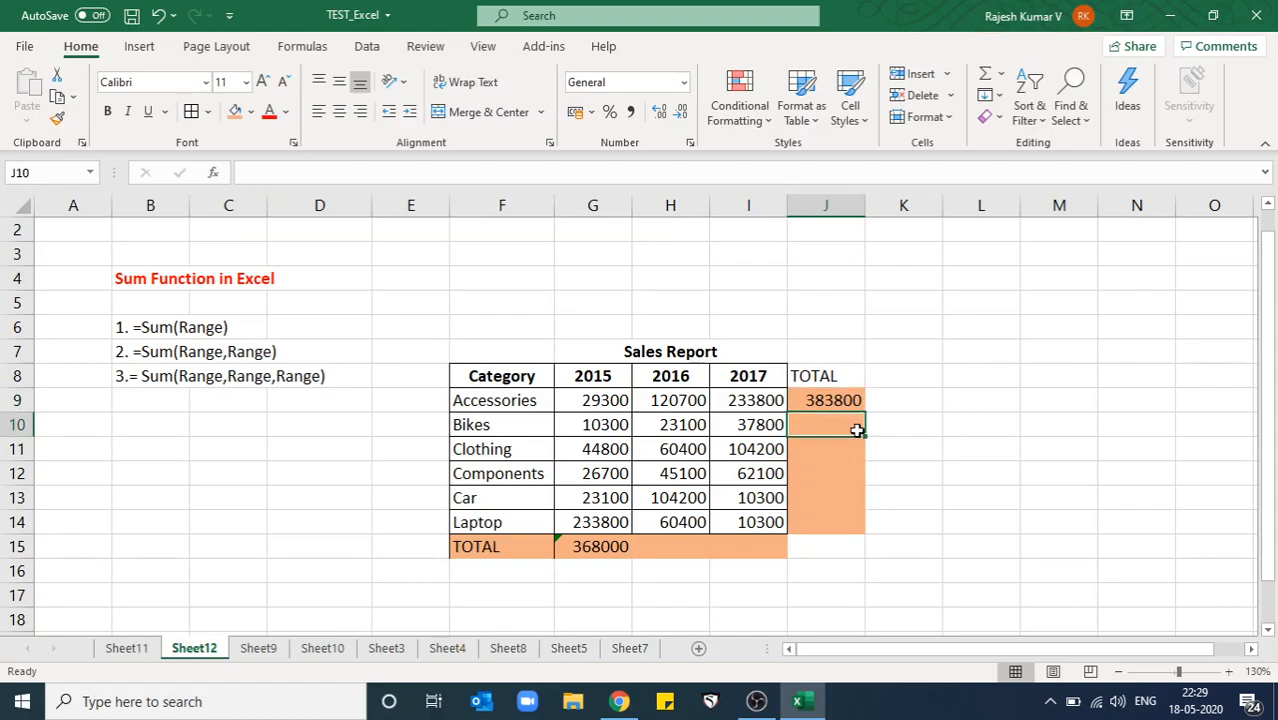
{"action": "type", "text": "="}
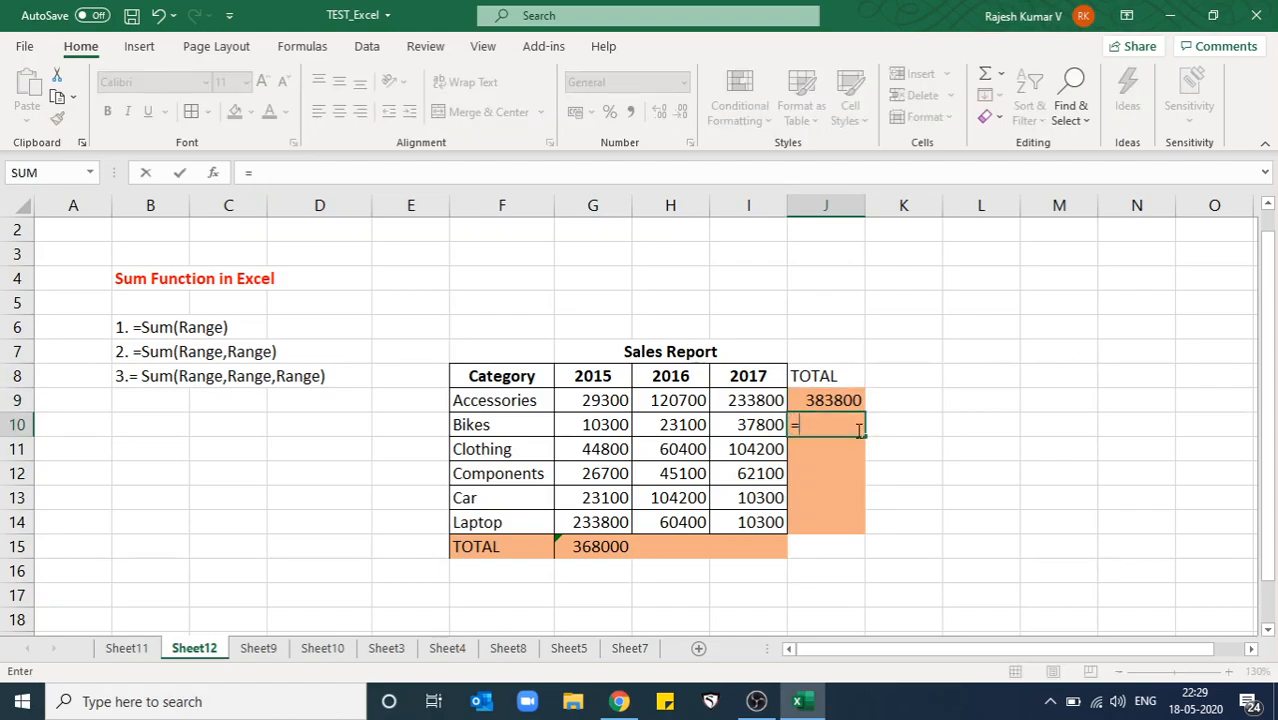
{"action": "type", "text": "SUM("}
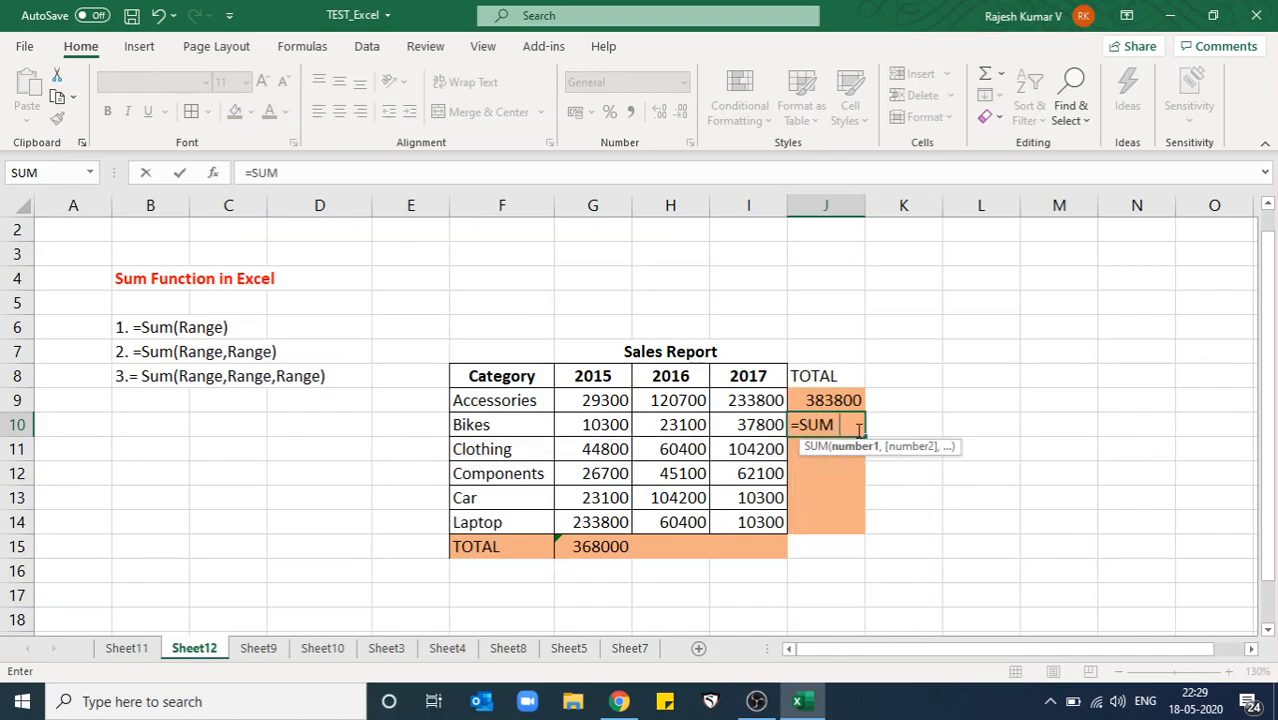
{"action": "left_click", "coordinate": [600, 424]}
{"action": "left_click_drag", "start_coordinate": [603, 425], "coordinate": [740, 427]}
{"action": "type", "text": ")"}
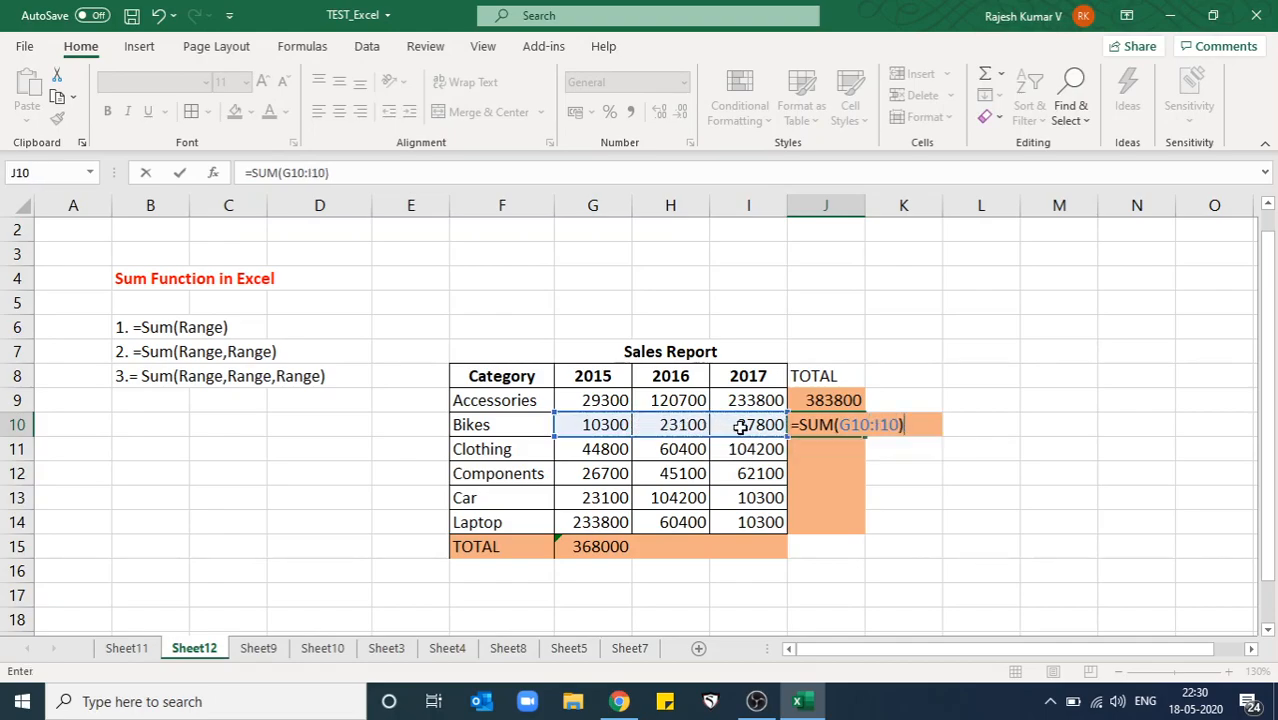
{"action": "key", "text": "Return"}
{"action": "key", "text": "Up"}
{"action": "key", "text": "Up"}
{"action": "key", "text": "Down"}
{"action": "key", "text": "Down"}
{"action": "key", "text": "Up"}
{"action": "key", "text": "Up"}
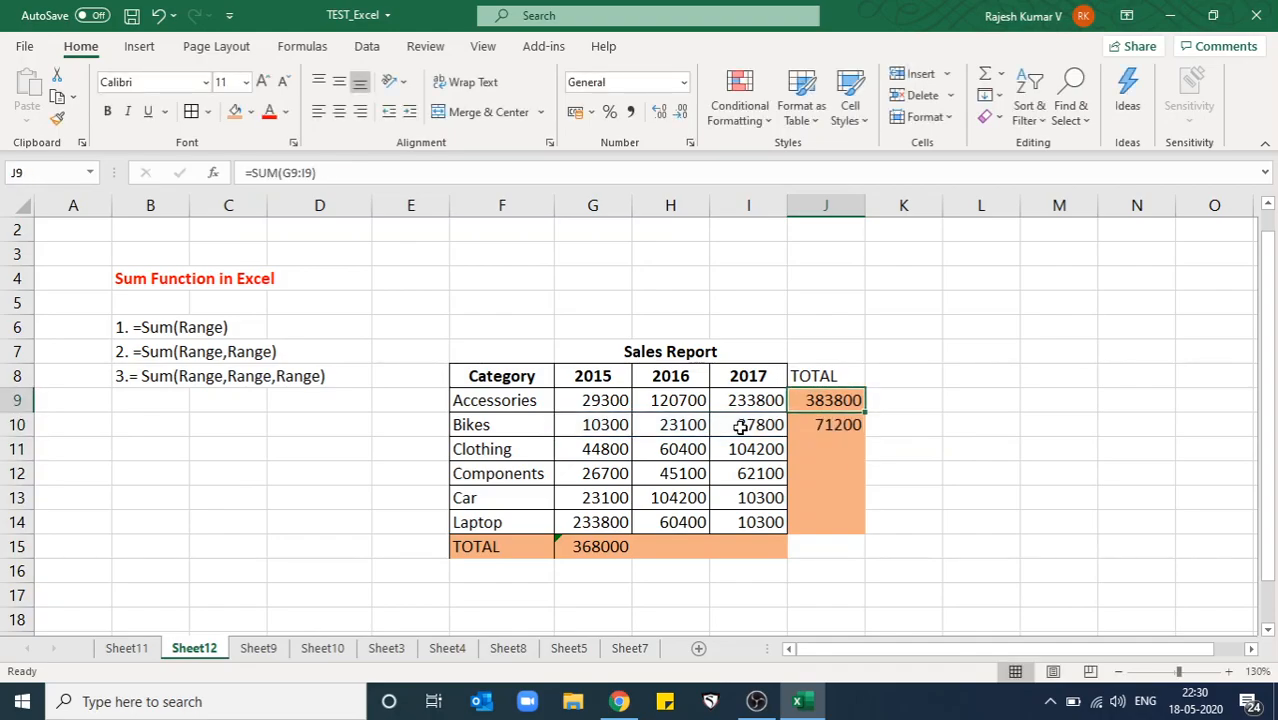
{"action": "key", "text": "Left"}
{"action": "key", "text": "shift+Down"}
{"action": "key", "text": "shift+Down"}
{"action": "key", "text": "shift+Down"}
{"action": "key", "text": "shift+Down"}
{"action": "key", "text": "shift+Down"}
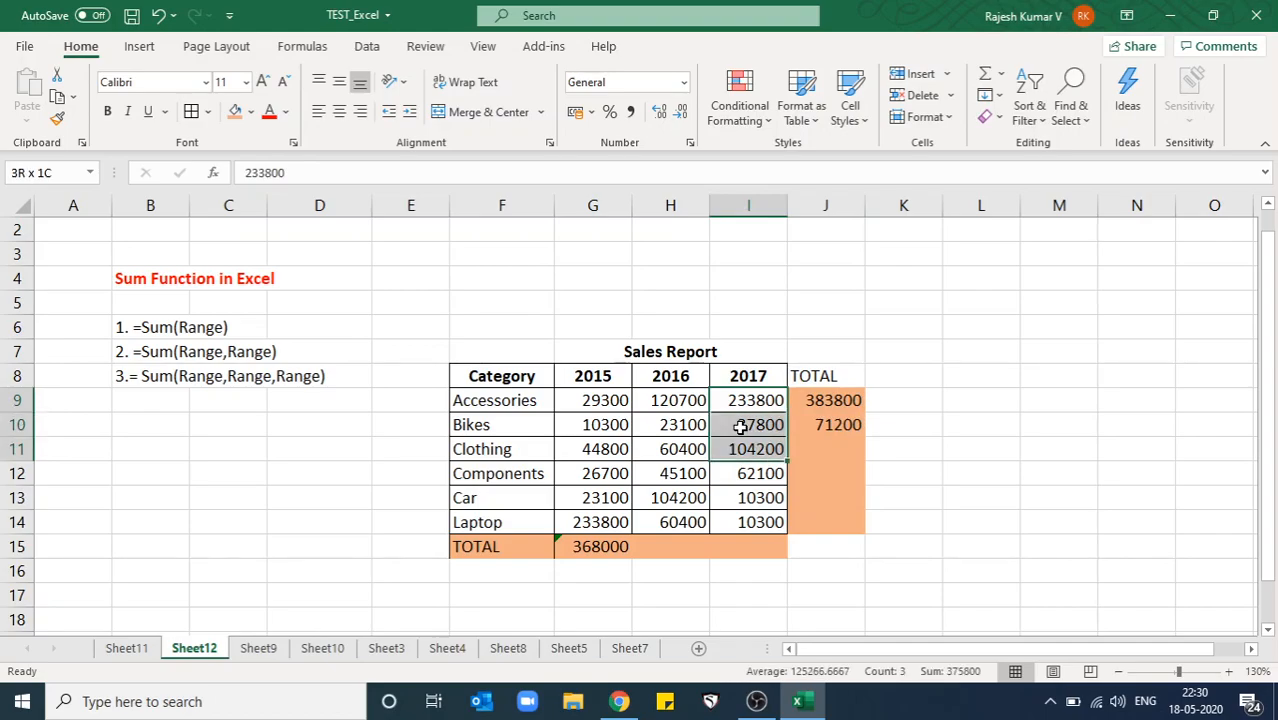
{"action": "key", "text": "Right"}
{"action": "key", "text": "Right"}
{"action": "key", "text": "Left"}
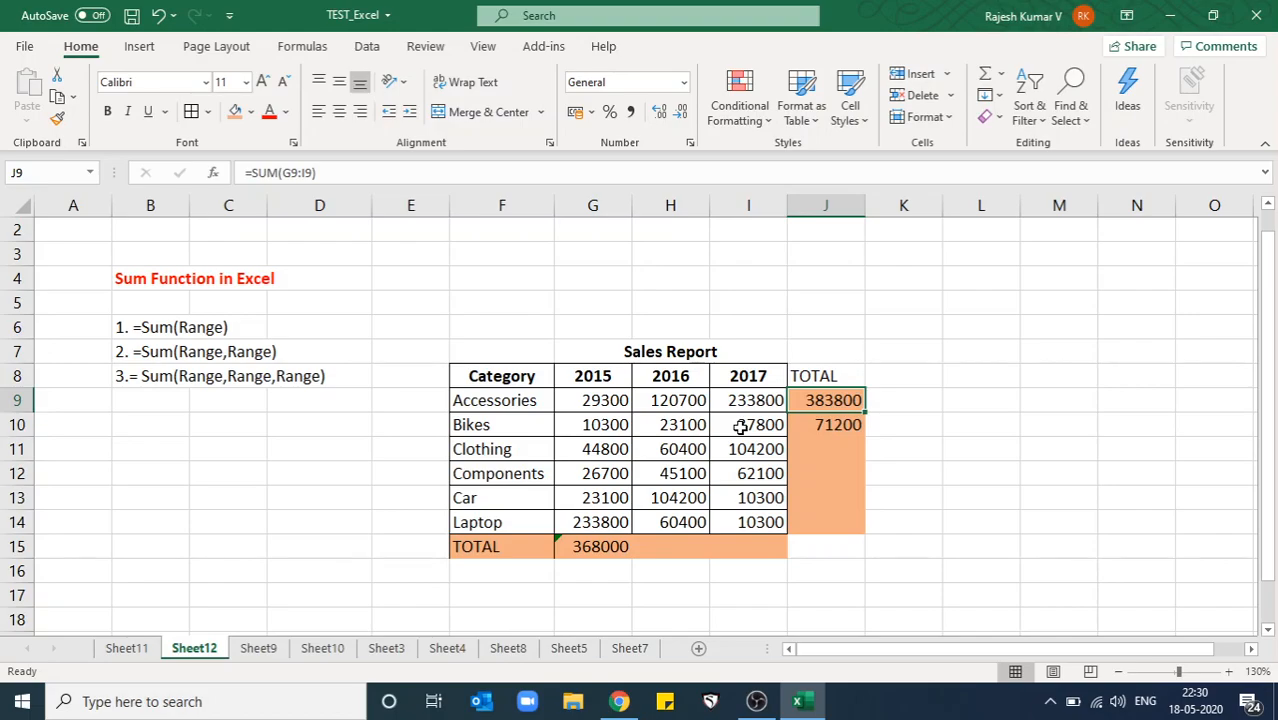
Fill the Accessories total formula from J9 down through J14 to total every category.
{"action": "key", "text": "Down"}
{"action": "key", "text": "Down"}
{"action": "key", "text": "Down"}
{"action": "key", "text": "Down"}
{"action": "key", "text": "Up"}
{"action": "key", "text": "Up"}
{"action": "key", "text": "Up"}
{"action": "key", "text": "Up"}
{"action": "left_click_drag", "start_coordinate": [868, 412], "coordinate": [866, 535]}
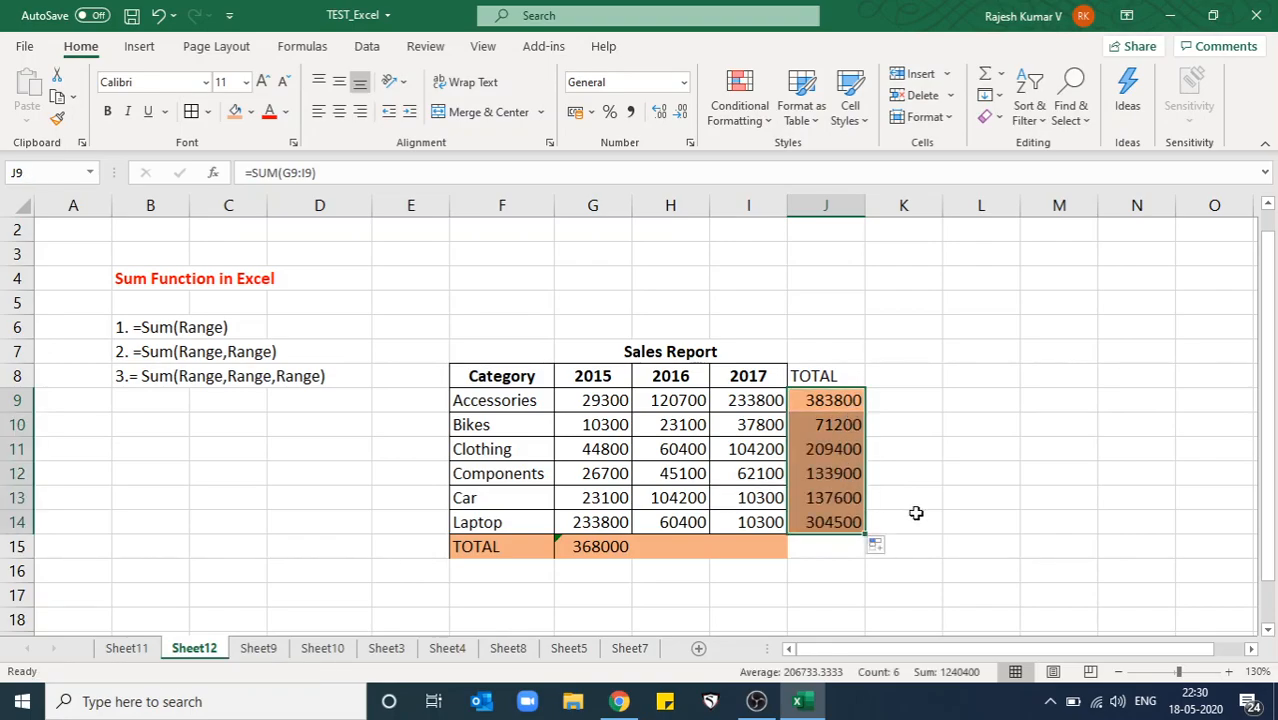
Fill the 2015 total formula from G15 across to I15 to total the 2016 and 2017 columns.
{"action": "left_click_drag", "start_coordinate": [835, 410], "coordinate": [832, 522]}
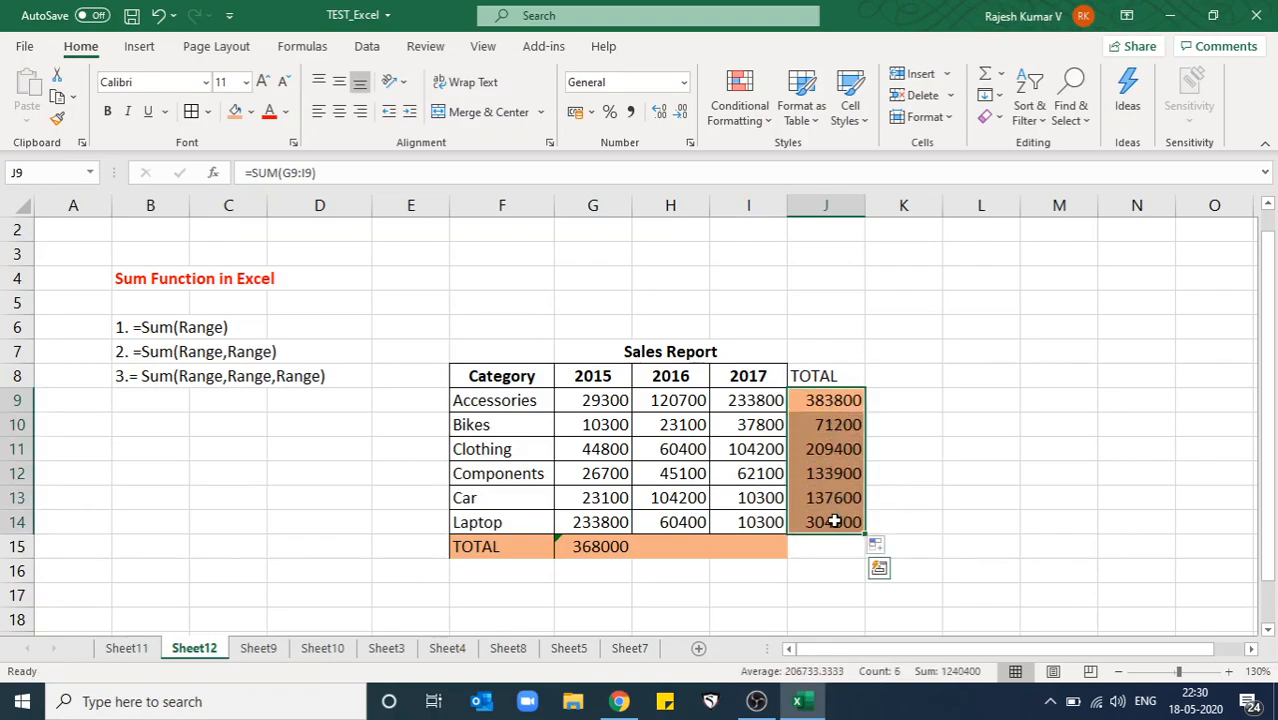
{"action": "left_click", "coordinate": [628, 553]}
{"action": "left_click_drag", "start_coordinate": [634, 559], "coordinate": [760, 553]}
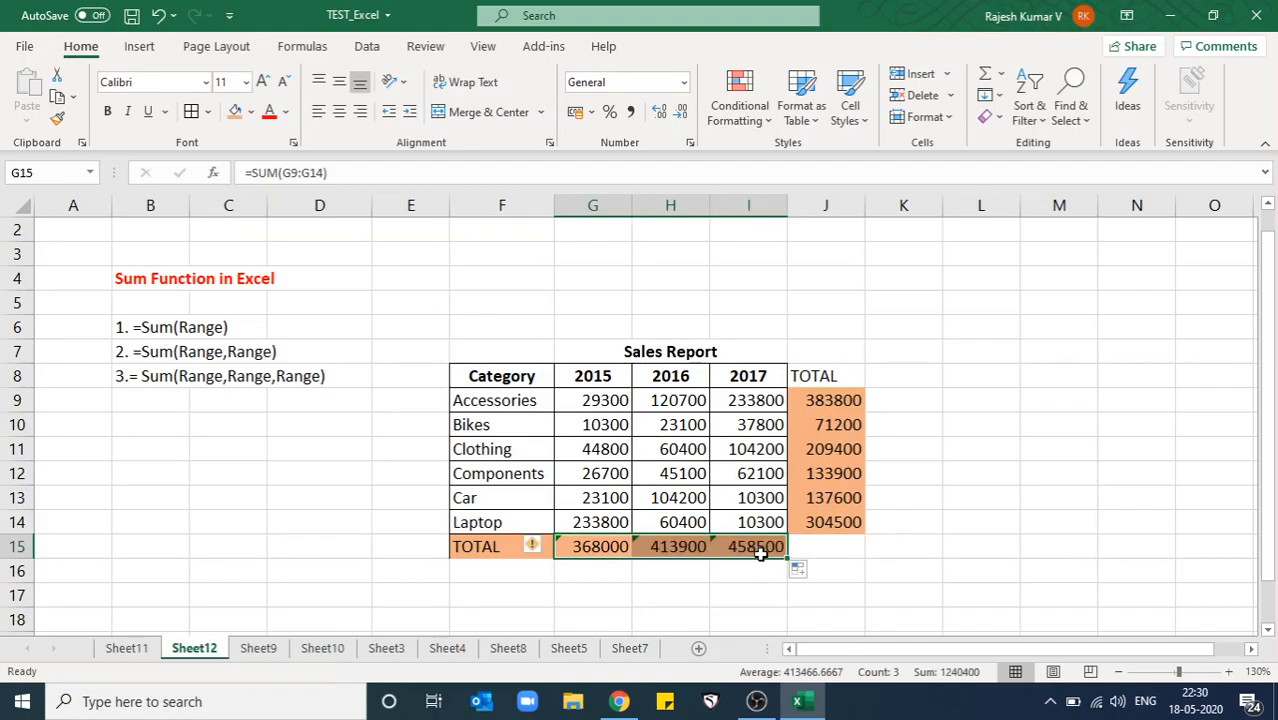
{"action": "left_click", "coordinate": [884, 404]}
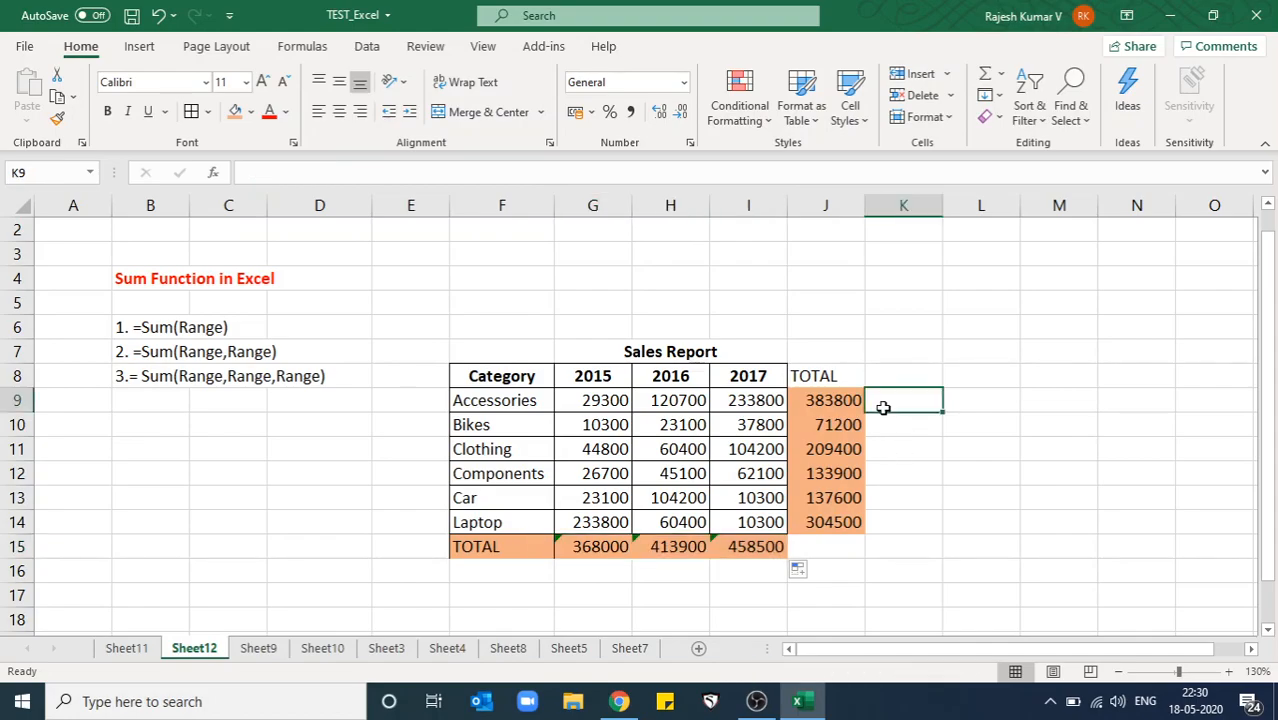
{"action": "key", "text": "Right"}
{"action": "key", "text": "Left"}
{"action": "key", "text": "Left"}
{"action": "key", "text": "Left"}
{"action": "key", "text": "Left"}
{"action": "key", "text": "Left"}
{"action": "key", "text": "Right"}
{"action": "key", "text": "Right"}
{"action": "key", "text": "Right"}
{"action": "key", "text": "Right"}
{"action": "key", "text": "Right"}
{"action": "key", "text": "Down"}
{"action": "key", "text": "Left"}
{"action": "key", "text": "Right"}
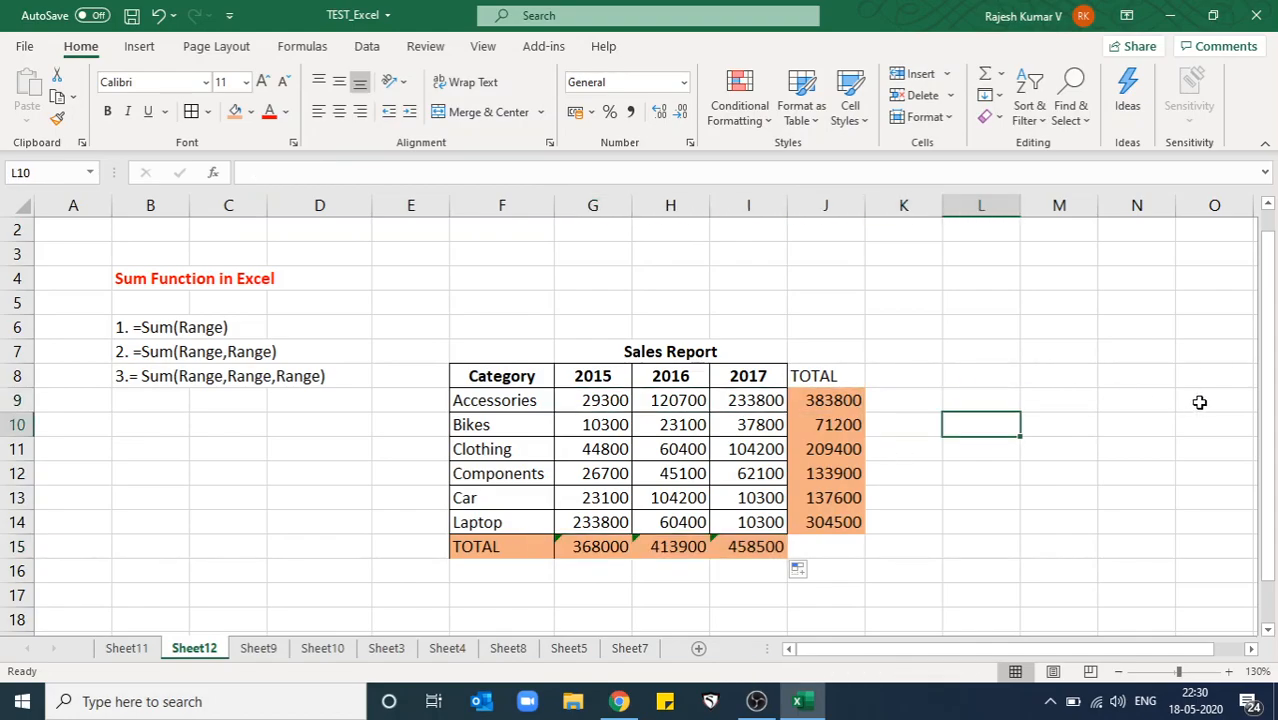
Enter =G9+H9+I9 in L9 to add the Accessories sales with plus signs, picking each cell from the sheet.
{"action": "key", "text": "Up"}
{"action": "type", "text": "]"}
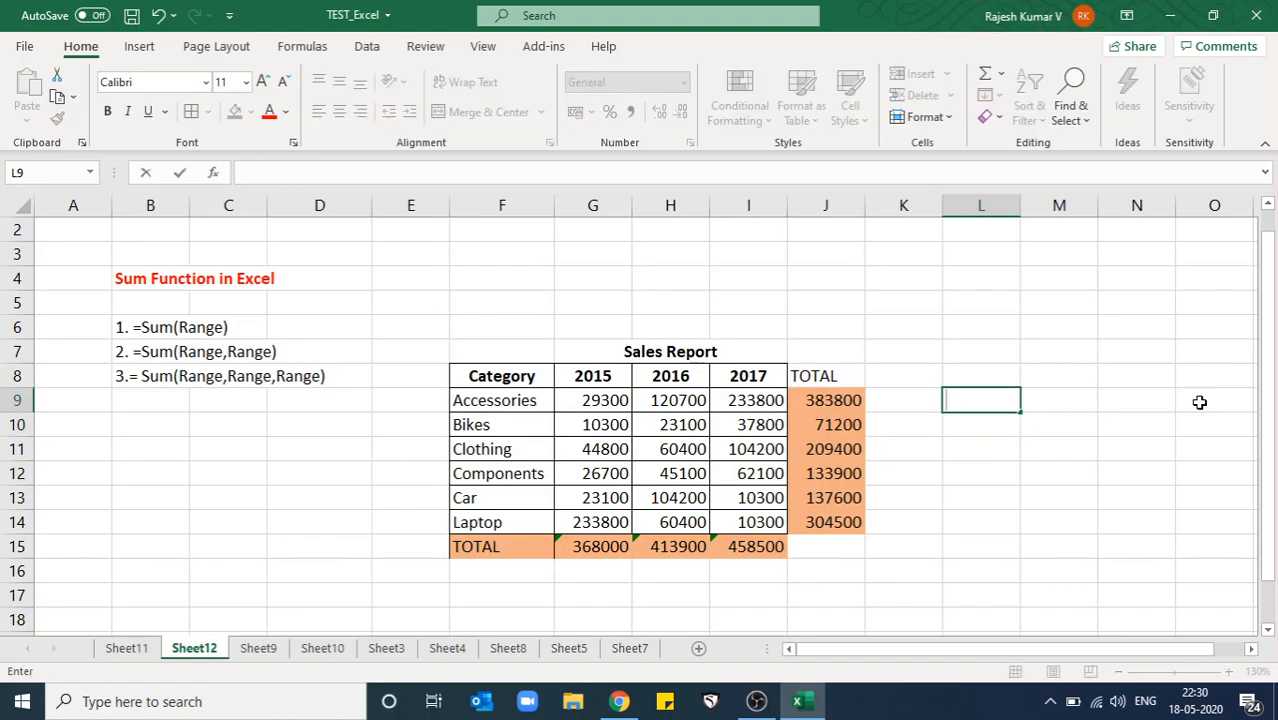
{"action": "type", "text": "="}
{"action": "key", "text": "Left"}
{"action": "key", "text": "Left"}
{"action": "key", "text": "Left"}
{"action": "key", "text": "Left"}
{"action": "key", "text": "Left"}
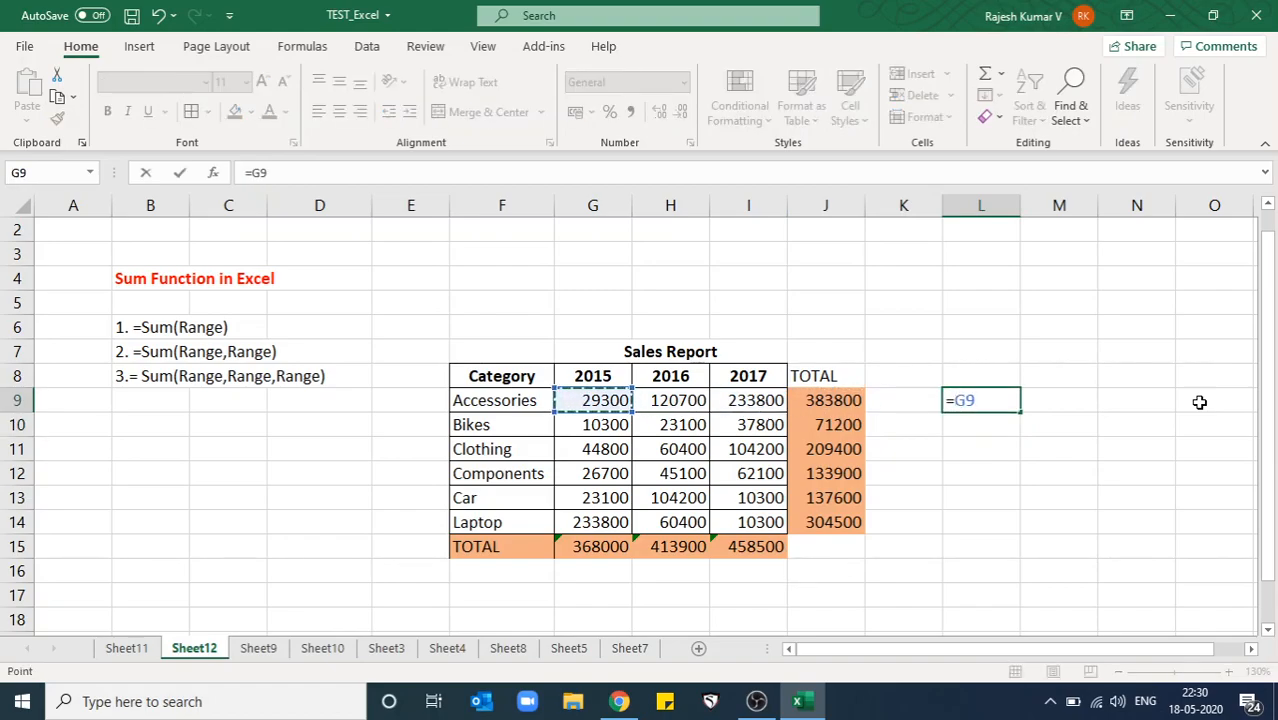
{"action": "type", "text": "+"}
{"action": "key", "text": "Left"}
{"action": "key", "text": "Left"}
{"action": "key", "text": "Left"}
{"action": "key", "text": "Left"}
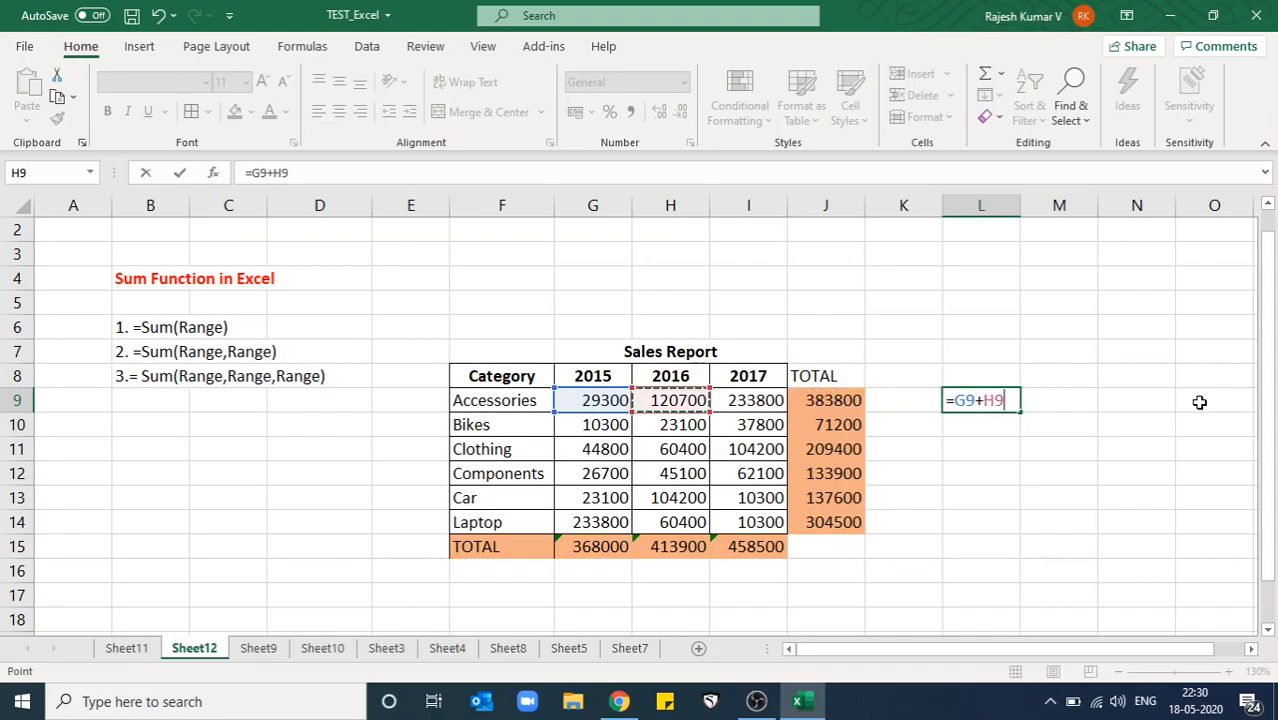
{"action": "type", "text": "+"}
{"action": "key", "text": "Left"}
{"action": "key", "text": "Left"}
{"action": "key", "text": "Left"}
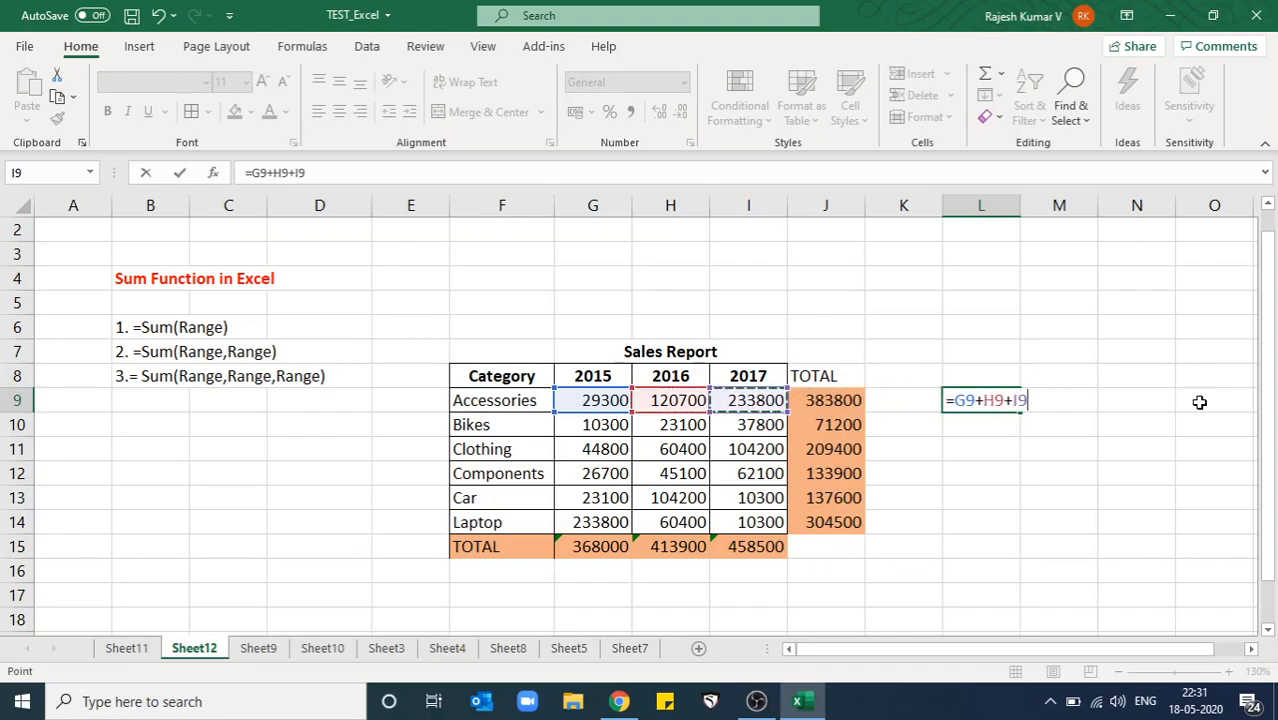
{"action": "key", "text": "Return"}
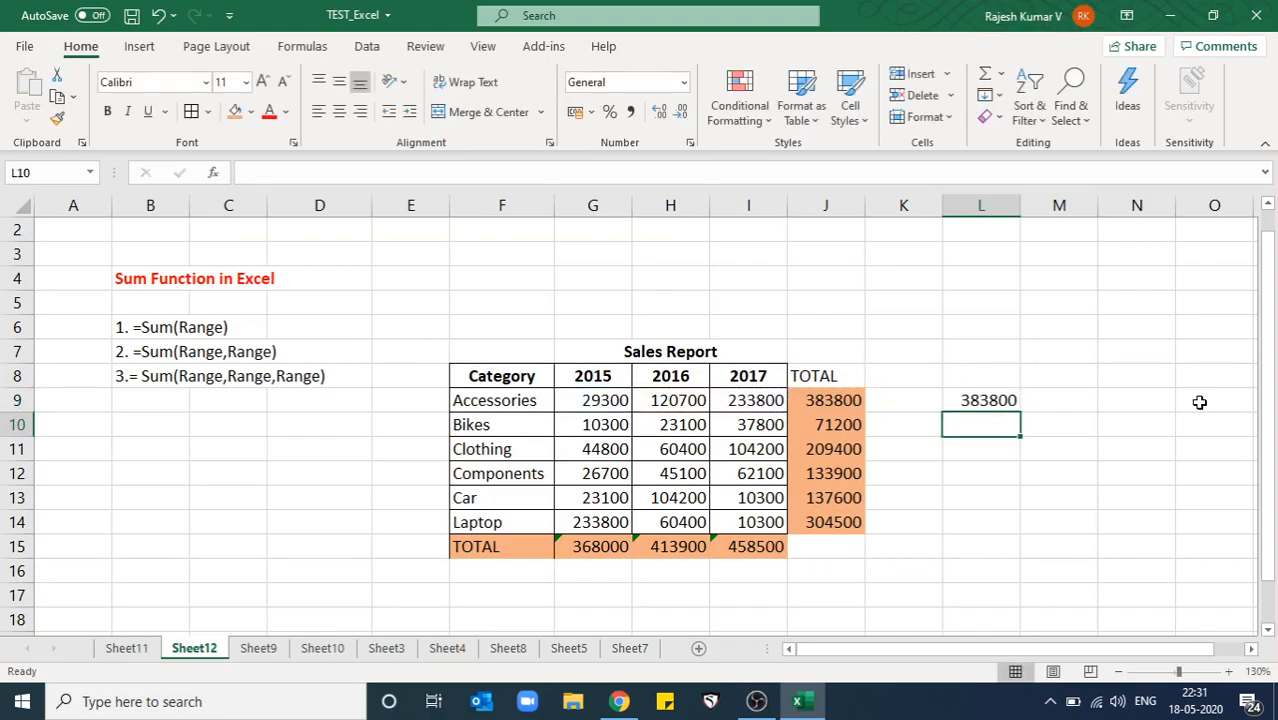
Enter =G10+H10+I10 in L10 to add the Bikes sales cell by cell, and reselect the cell to view its formula.
{"action": "type", "text": "="}
{"action": "key", "text": "Left"}
{"action": "key", "text": "Left"}
{"action": "key", "text": "Left"}
{"action": "key", "text": "Left"}
{"action": "key", "text": "Left"}
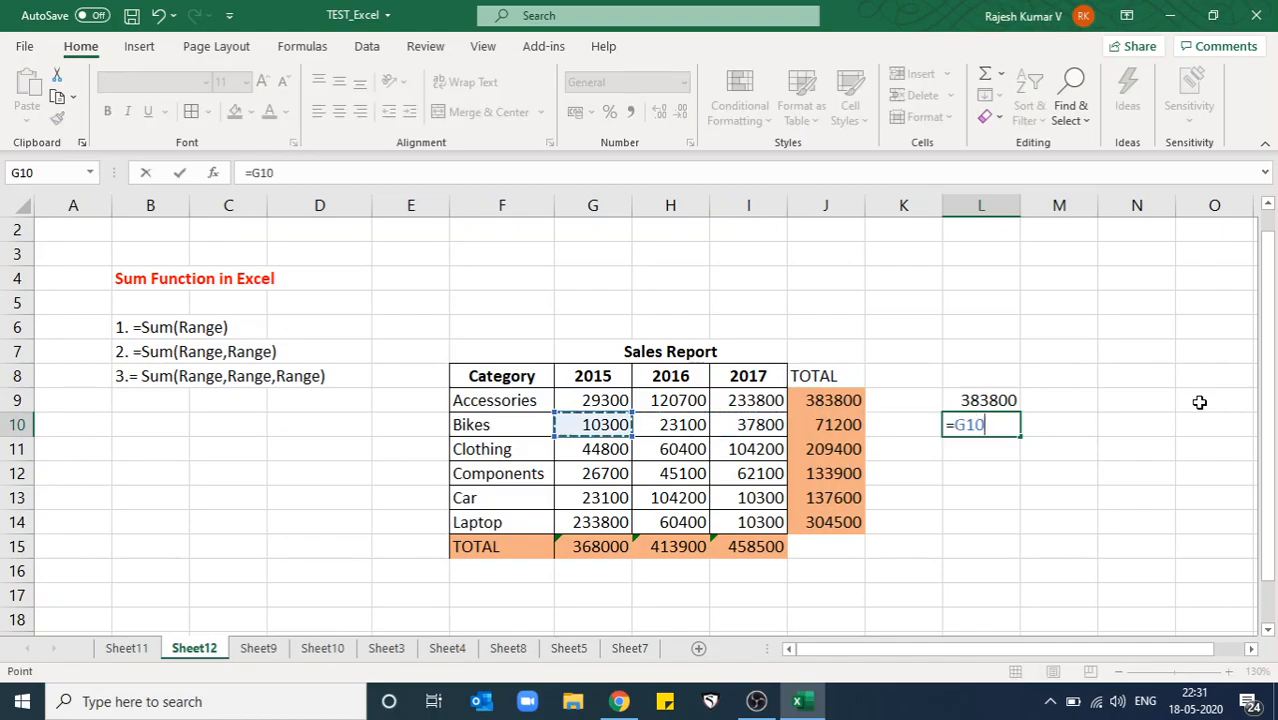
{"action": "type", "text": "+"}
{"action": "key", "text": "Left"}
{"action": "key", "text": "Left"}
{"action": "key", "text": "Left"}
{"action": "key", "text": "Left"}
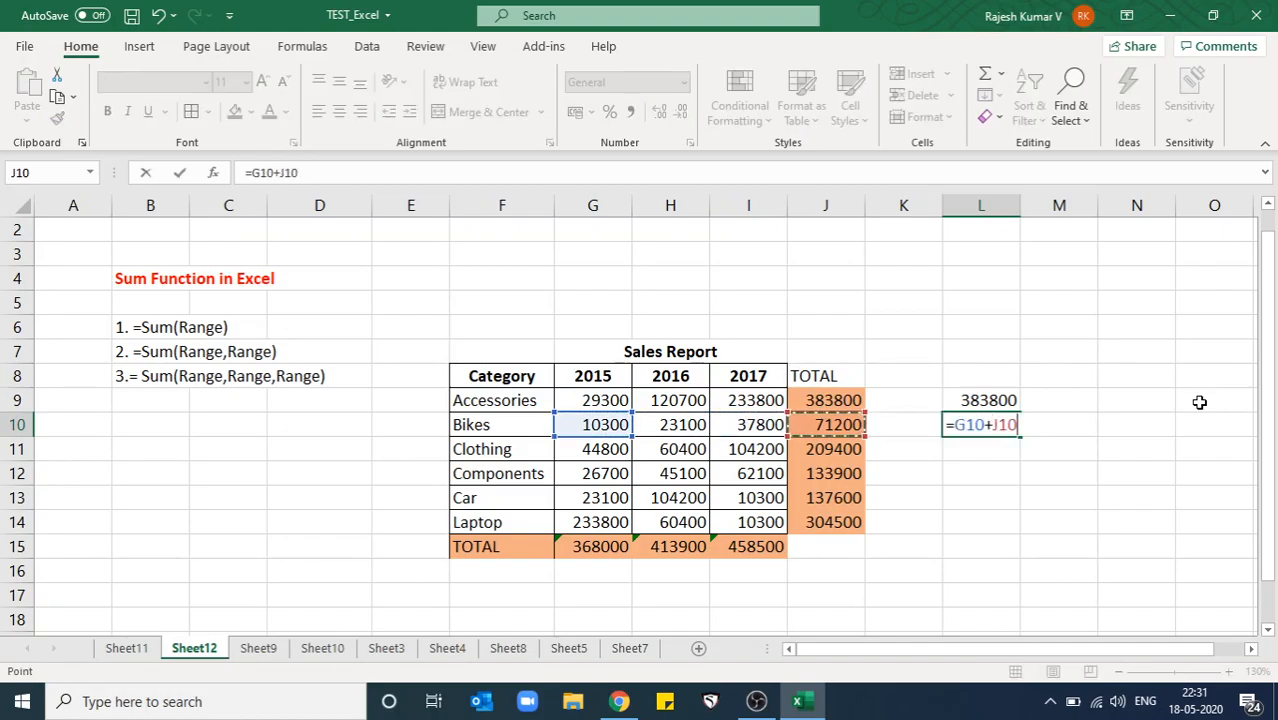
{"action": "type", "text": "+"}
{"action": "key", "text": "Left"}
{"action": "key", "text": "Left"}
{"action": "key", "text": "Left"}
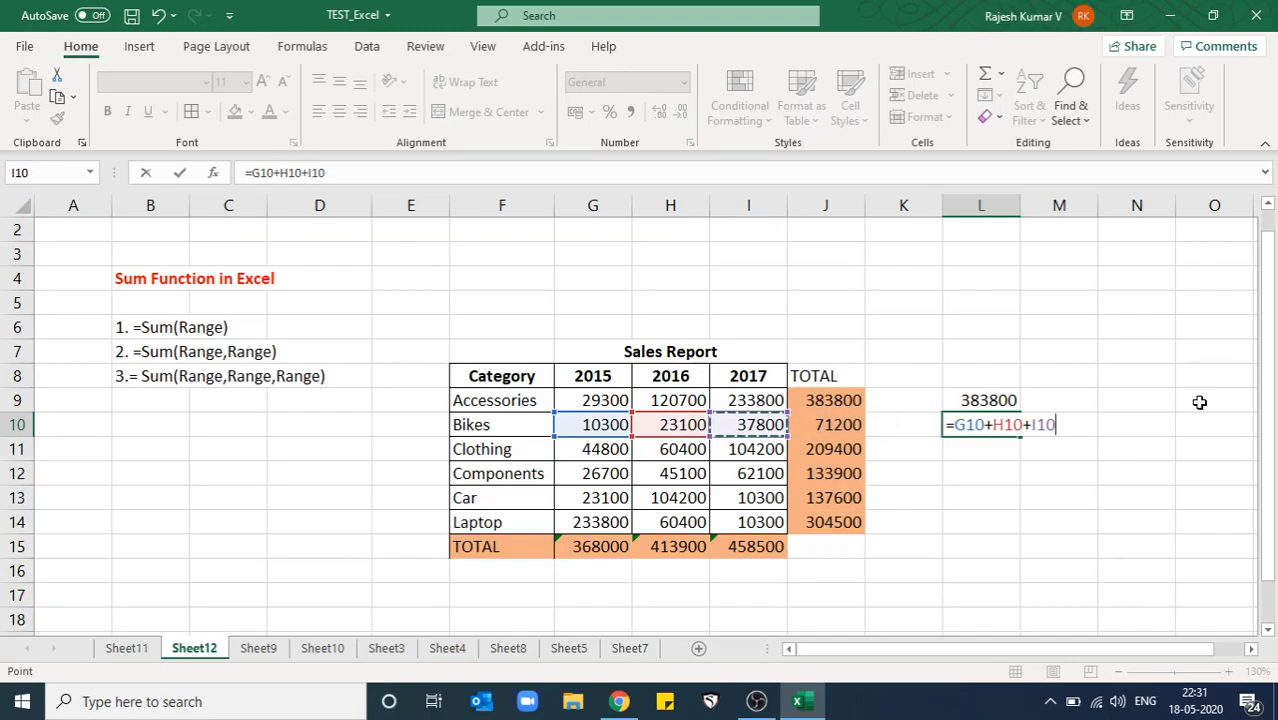
{"action": "type", "text": "+"}
{"action": "key", "text": "Return"}
{"action": "key", "text": "Up"}
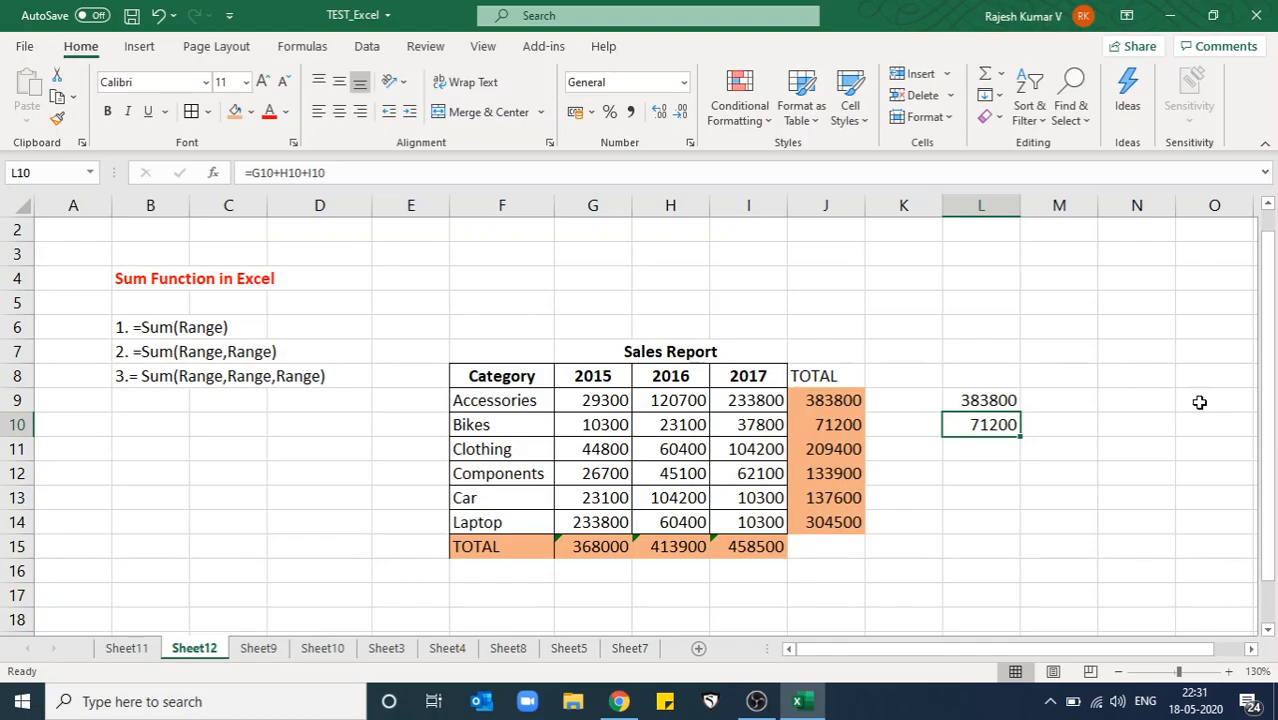
Below the table, enter the label "2015 & 2016" in F17 and "Sale" in E17.
{"action": "key", "text": "Up"}
{"action": "key", "text": "Left"}
{"action": "key", "text": "Left"}
{"action": "key", "text": "Down"}
{"action": "key", "text": "Down"}
{"action": "key", "text": "Down"}
{"action": "key", "text": "Down"}
{"action": "key", "text": "Down"}
{"action": "key", "text": "Down"}
{"action": "key", "text": "Down"}
{"action": "key", "text": "Down"}
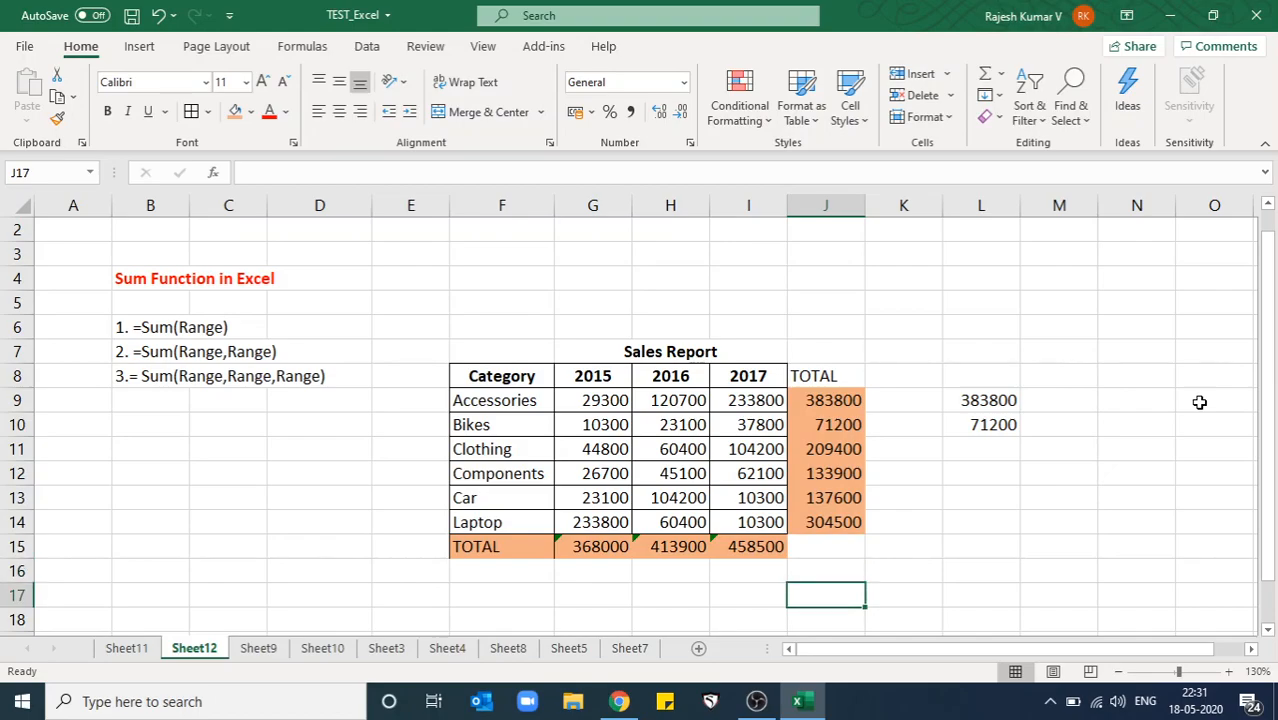
{"action": "key", "text": "Down"}
{"action": "key", "text": "Down"}
{"action": "key", "text": "Up"}
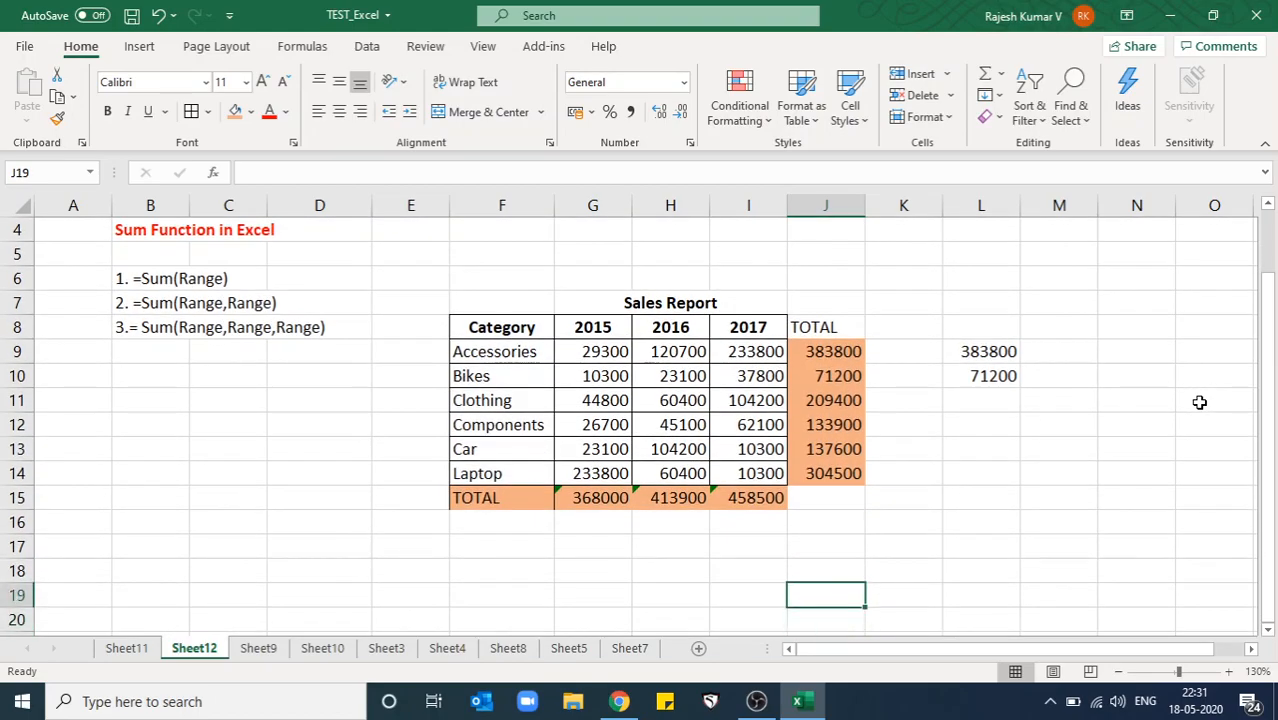
{"action": "key", "text": "Left"}
{"action": "key", "text": "Left"}
{"action": "key", "text": "Left"}
{"action": "key", "text": "Left"}
{"action": "key", "text": "Up"}
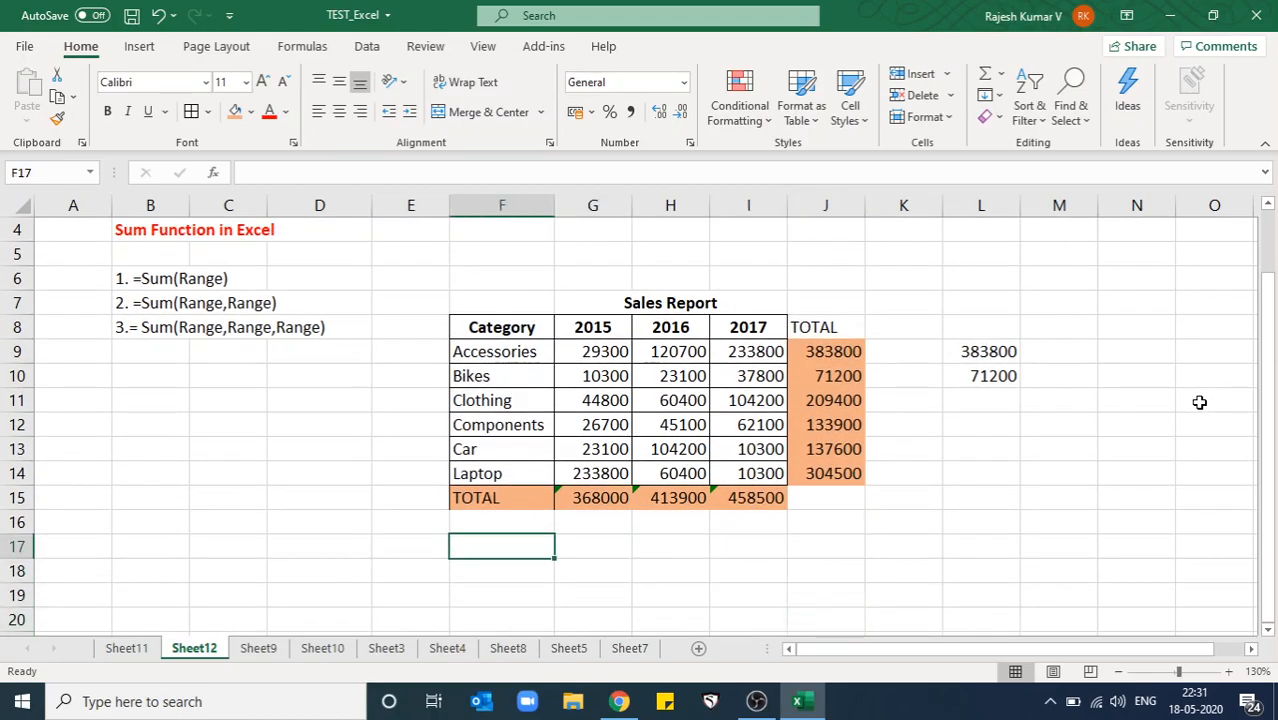
{"action": "type", "text": "2015"}
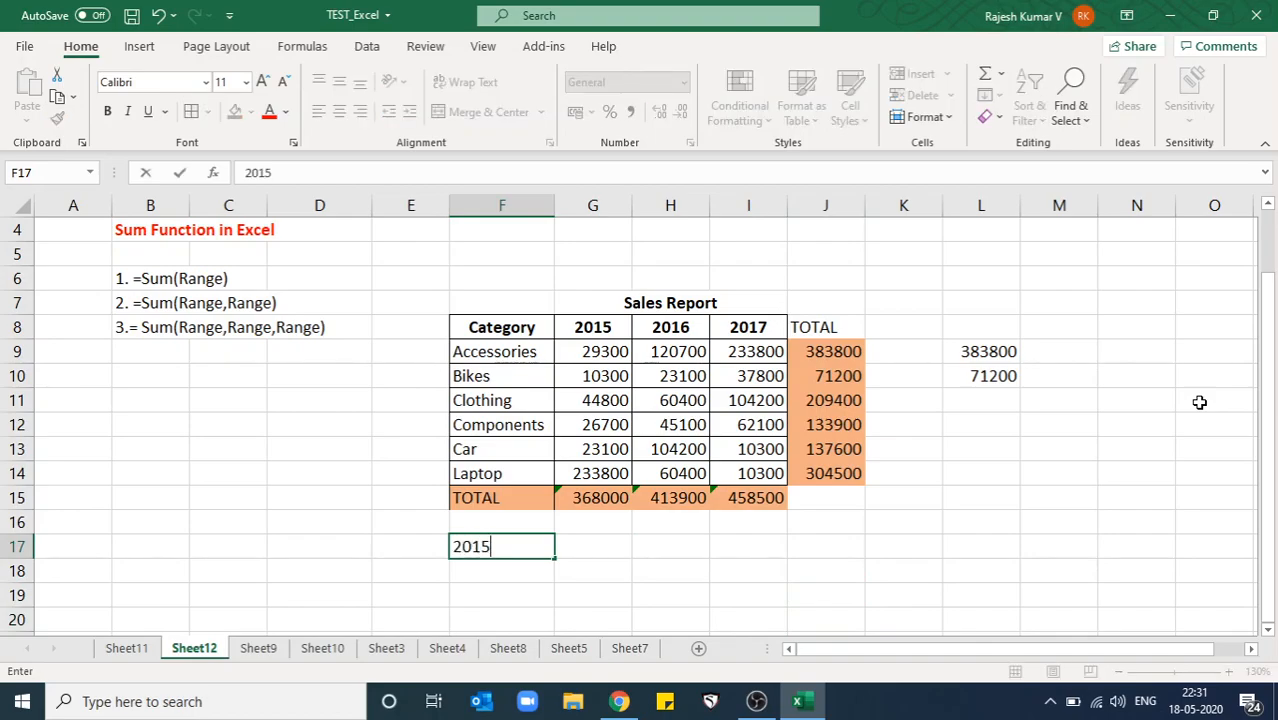
{"action": "type", "text": " & 2016"}
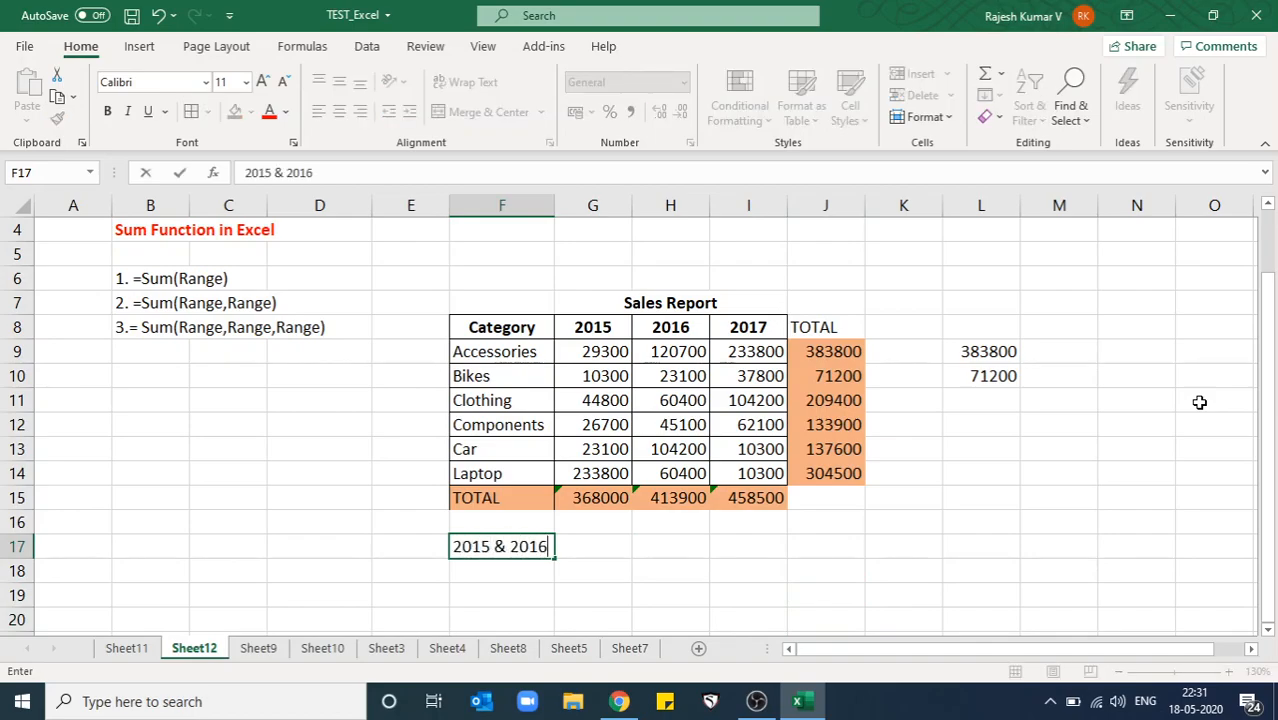
{"action": "key", "text": "Left"}
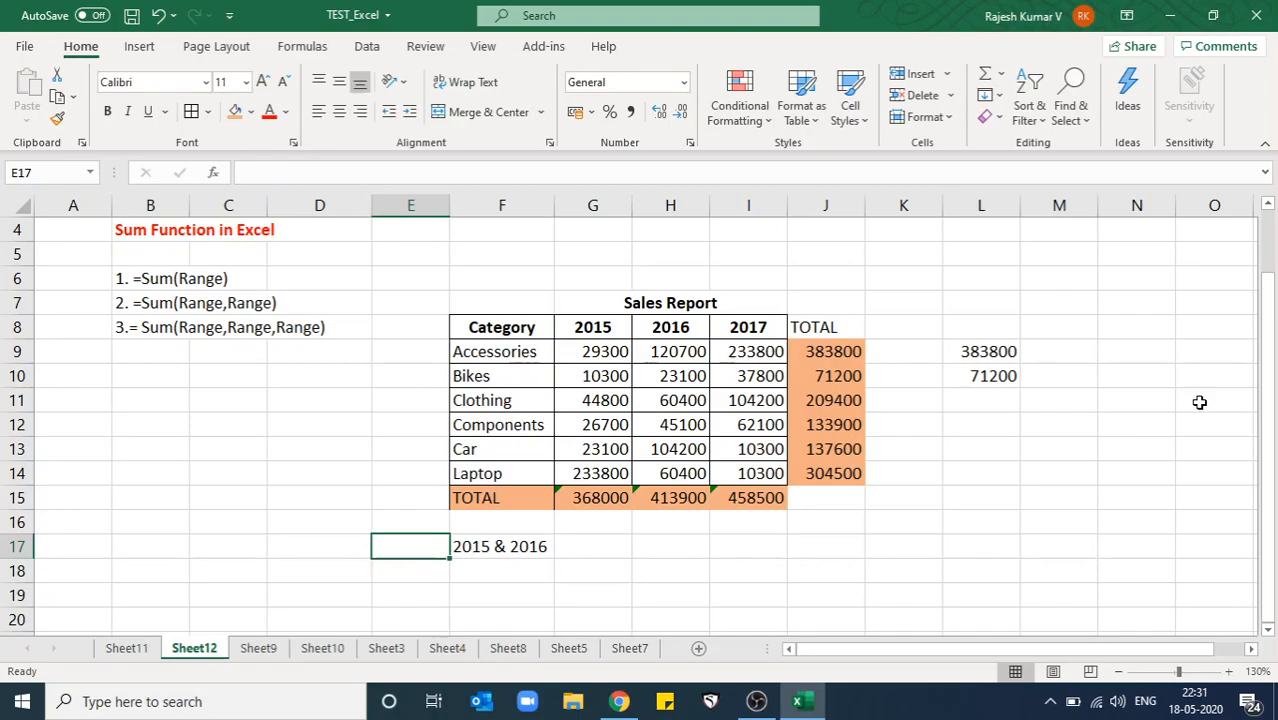
{"action": "type", "text": "Sam"}
{"action": "key", "text": "BackSpace"}
{"action": "type", "text": "le"}
{"action": "key", "text": "Right"}
Enter =SUM(G9:G14,H9:H14) in G17 to total the 2015 and 2016 sales, picking both ranges from the sheet.
{"action": "key", "text": "Right"}
{"action": "key", "text": "Right"}
{"action": "key", "text": "Left"}
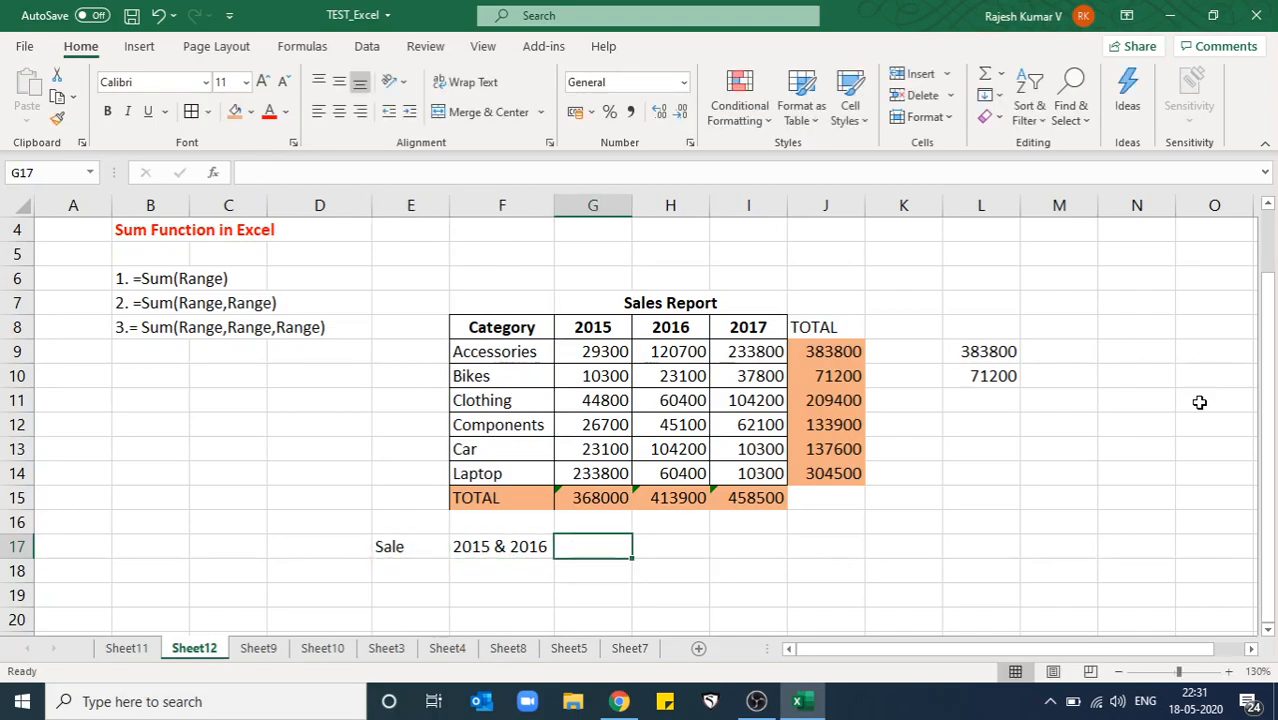
{"action": "type", "text": "=S"}
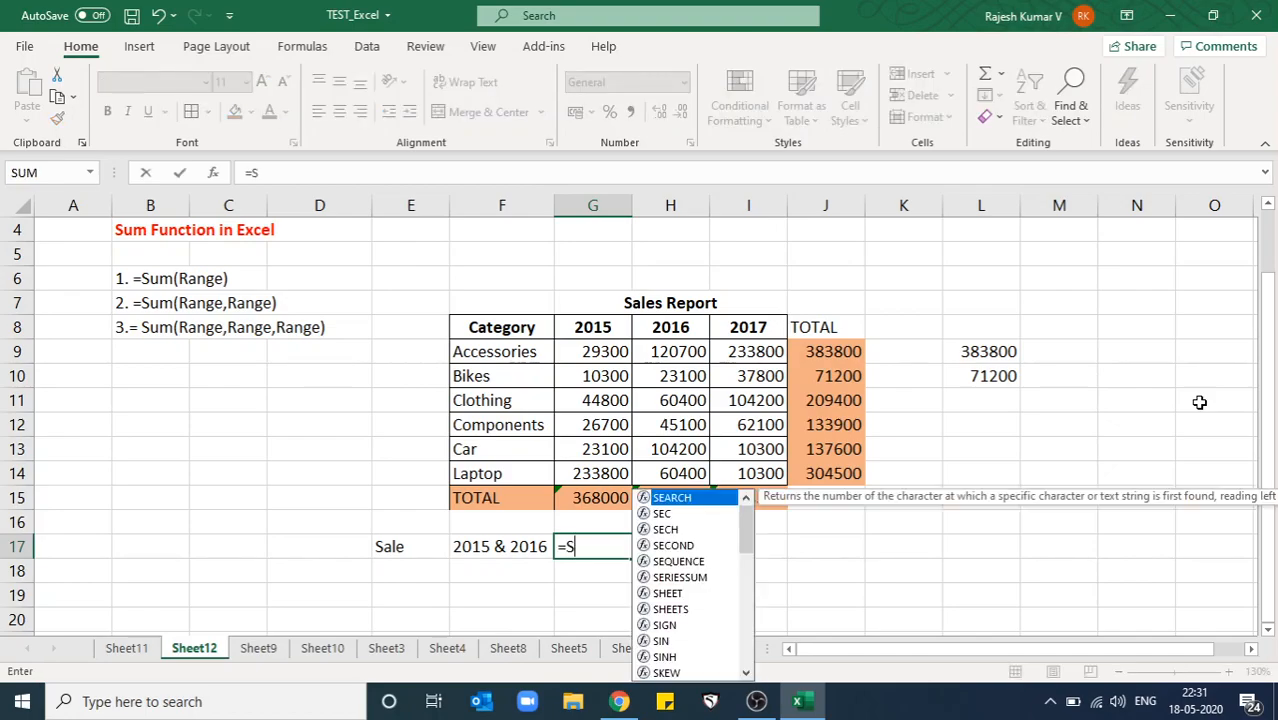
{"action": "type", "text": "UM("}
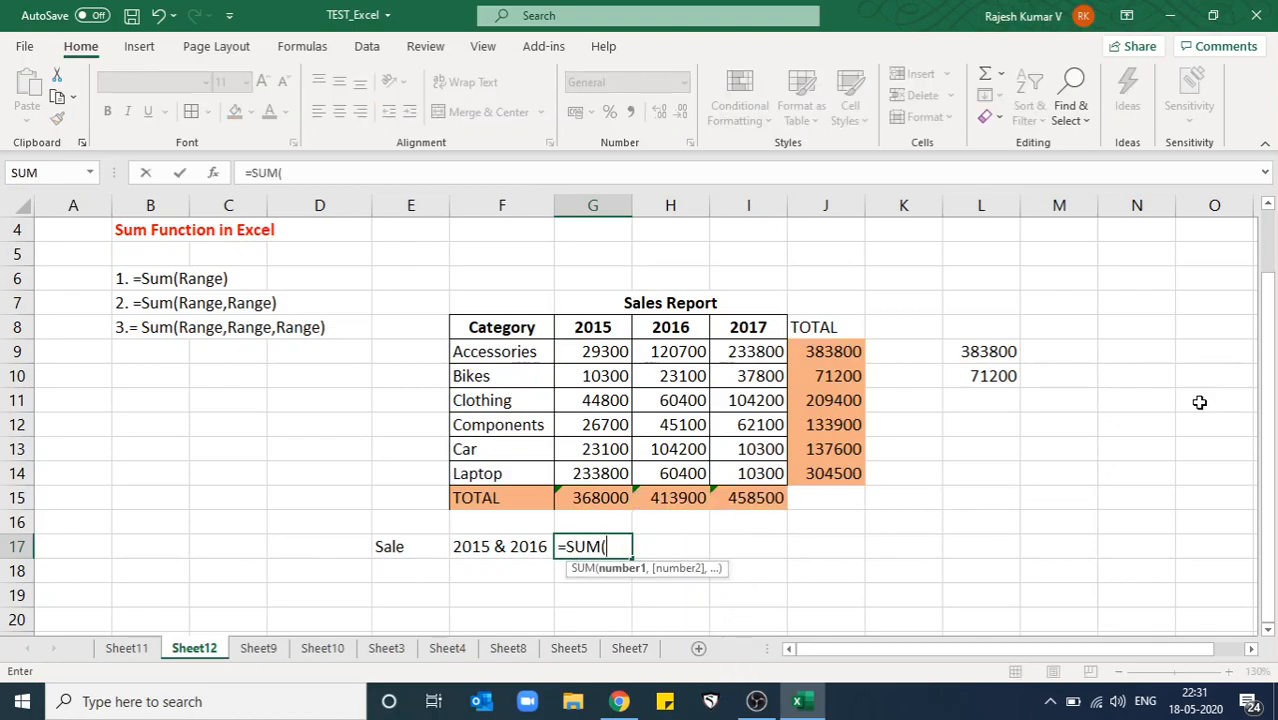
{"action": "left_click_drag", "start_coordinate": [610, 355], "coordinate": [618, 473]}
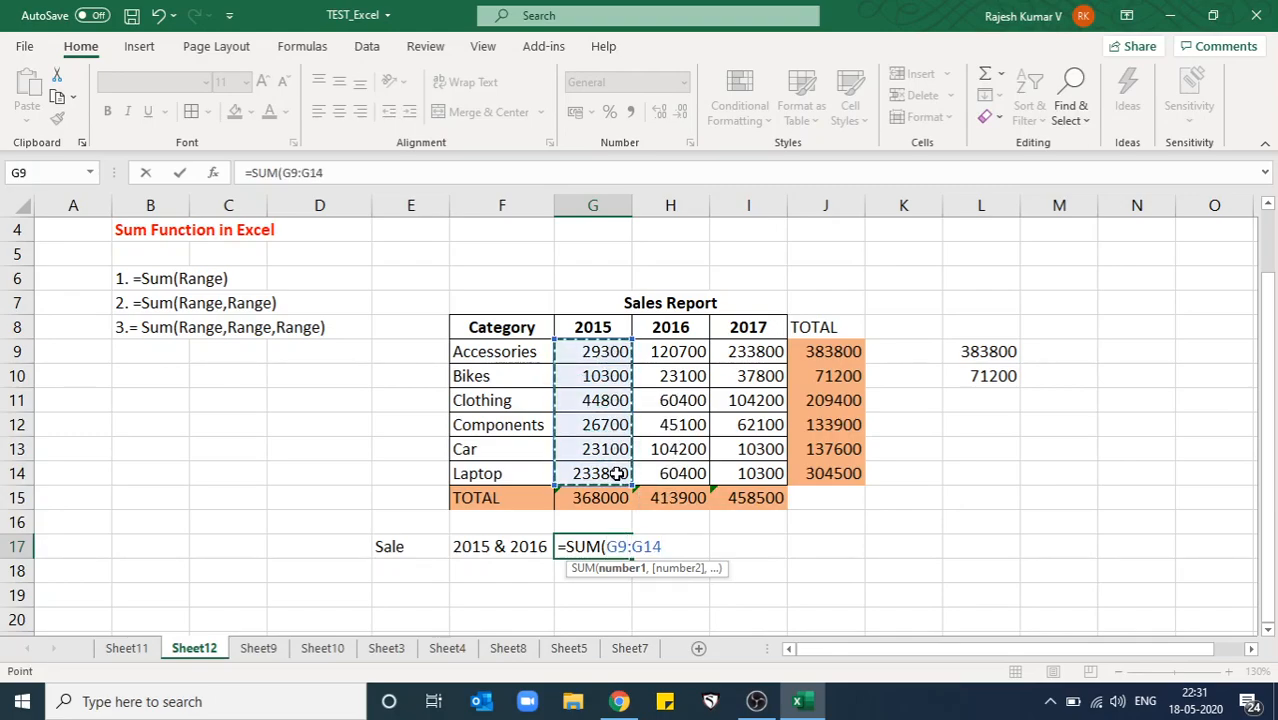
{"action": "type", "text": ","}
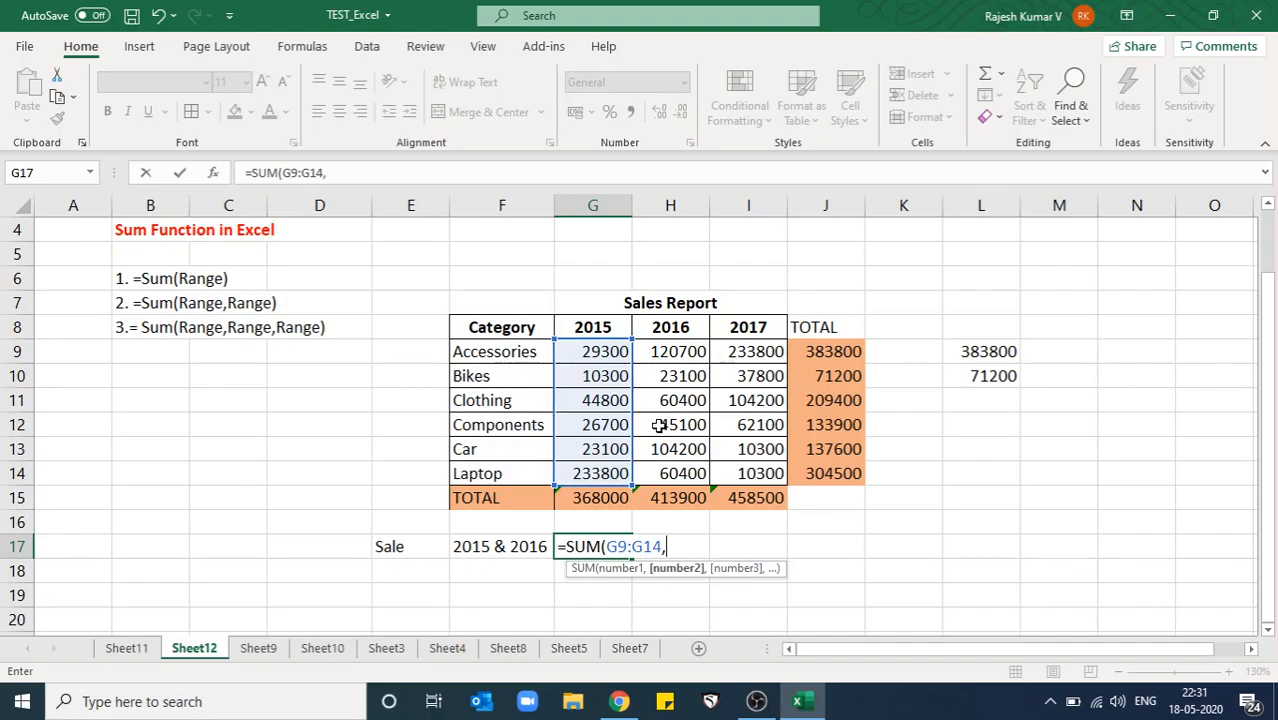
{"action": "left_click_drag", "start_coordinate": [668, 356], "coordinate": [668, 470]}
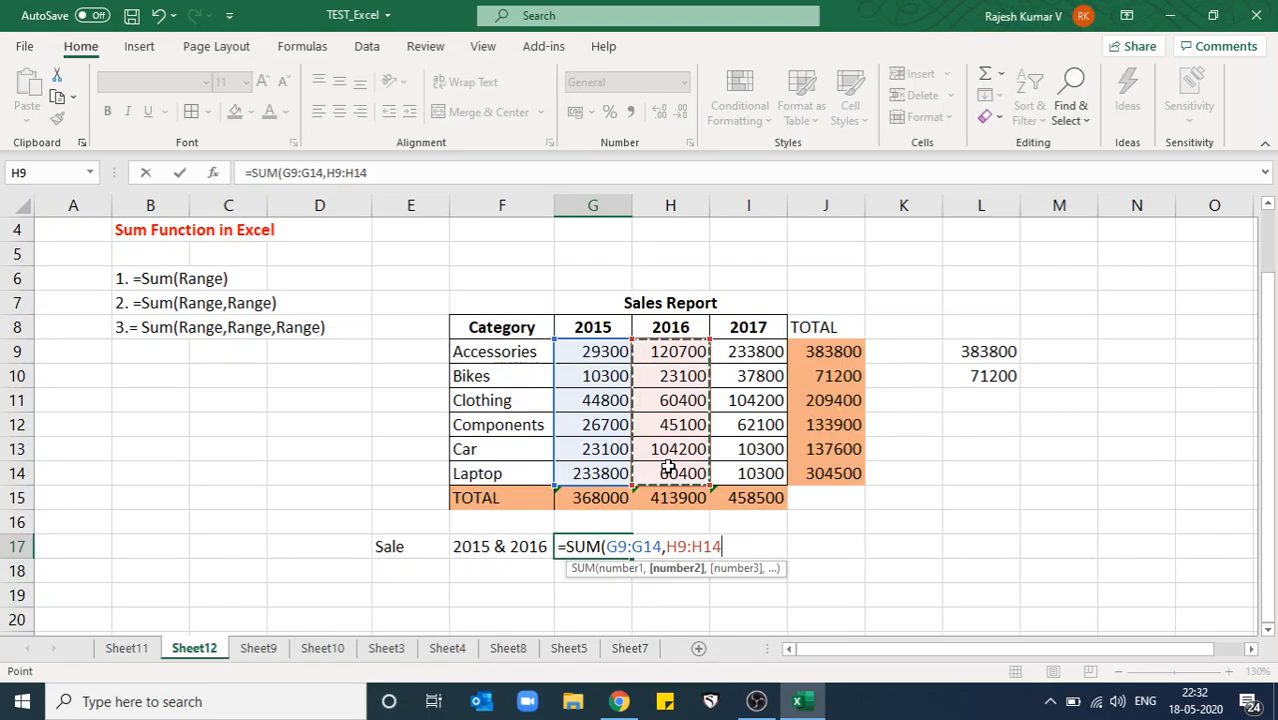
{"action": "type", "text": ")"}
{"action": "key", "text": "Return"}
Select the 2015 and 2016 column totals G15:H15 to check their combined sum against G17.
{"action": "key", "text": "Up"}
{"action": "key", "text": "Up"}
{"action": "key", "text": "Up"}
{"action": "key", "text": "shift+Right"}
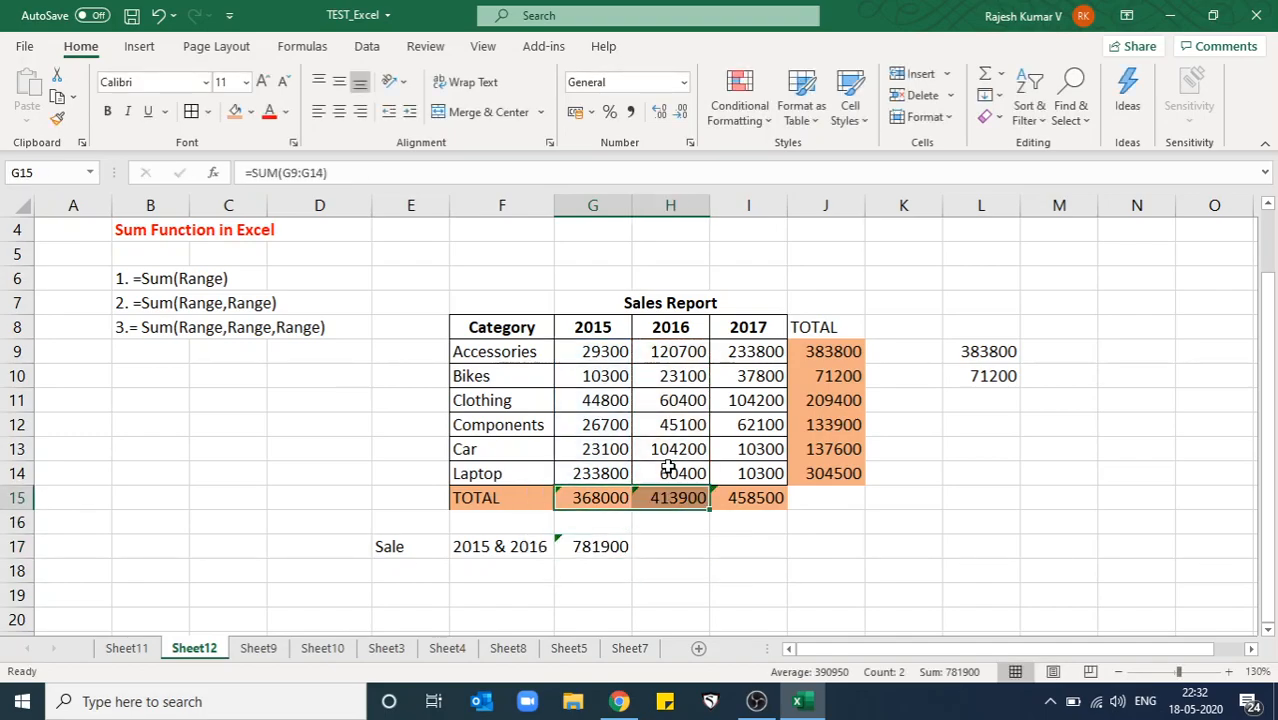
{"action": "key", "text": "Left"}
{"action": "left_click_drag", "start_coordinate": [598, 497], "coordinate": [665, 498]}
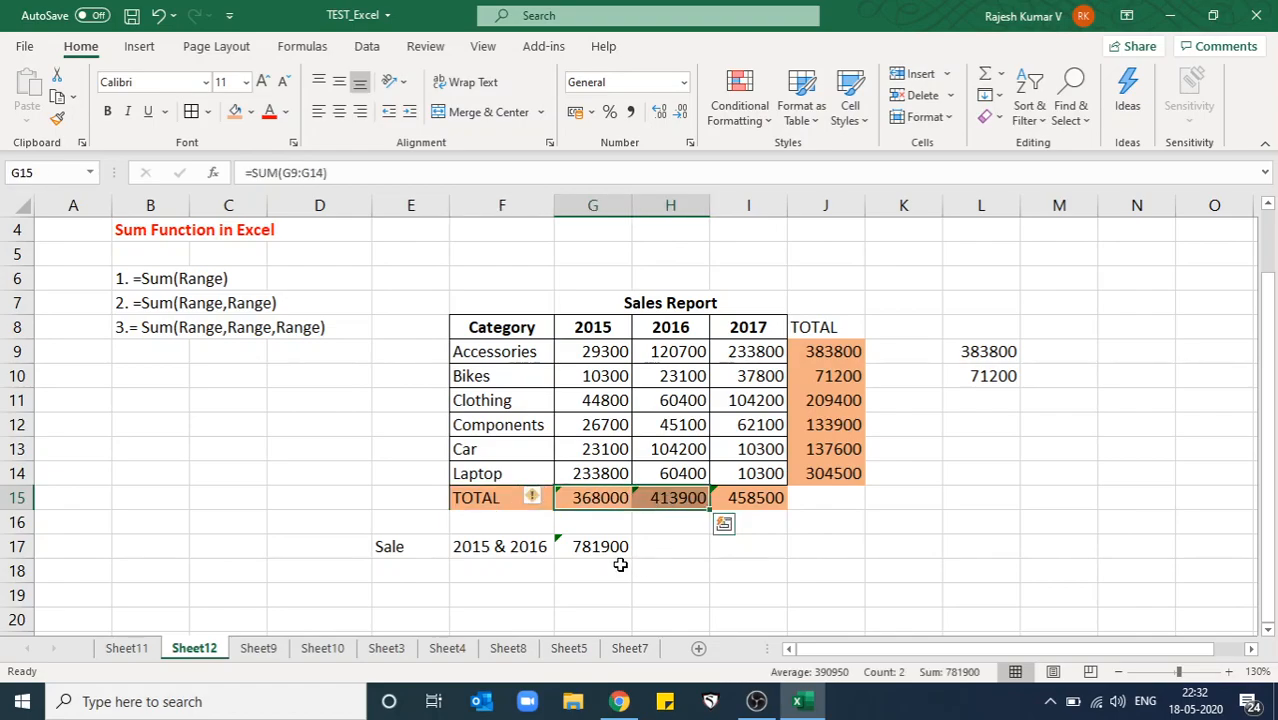
Shade the combined sales result in G17 with the same light orange fill.
{"action": "left_click", "coordinate": [592, 548]}
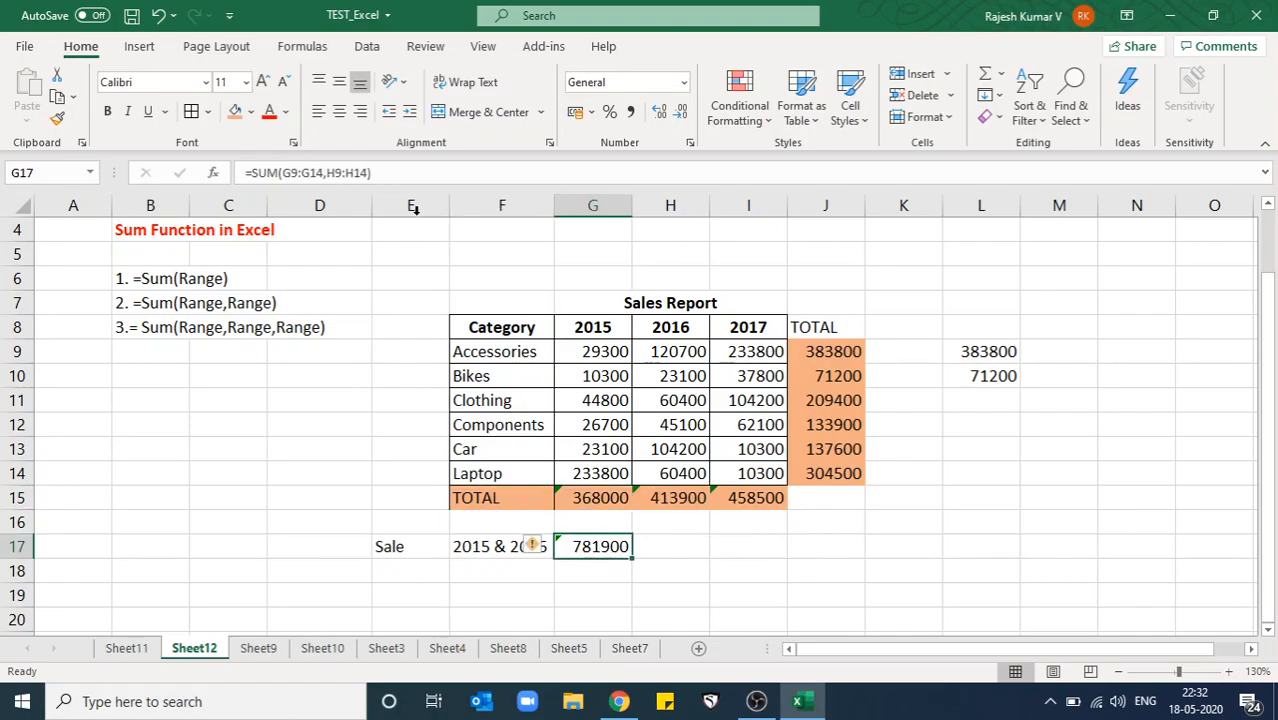
{"action": "left_click", "coordinate": [236, 111]}
{"action": "left_click", "coordinate": [696, 572]}
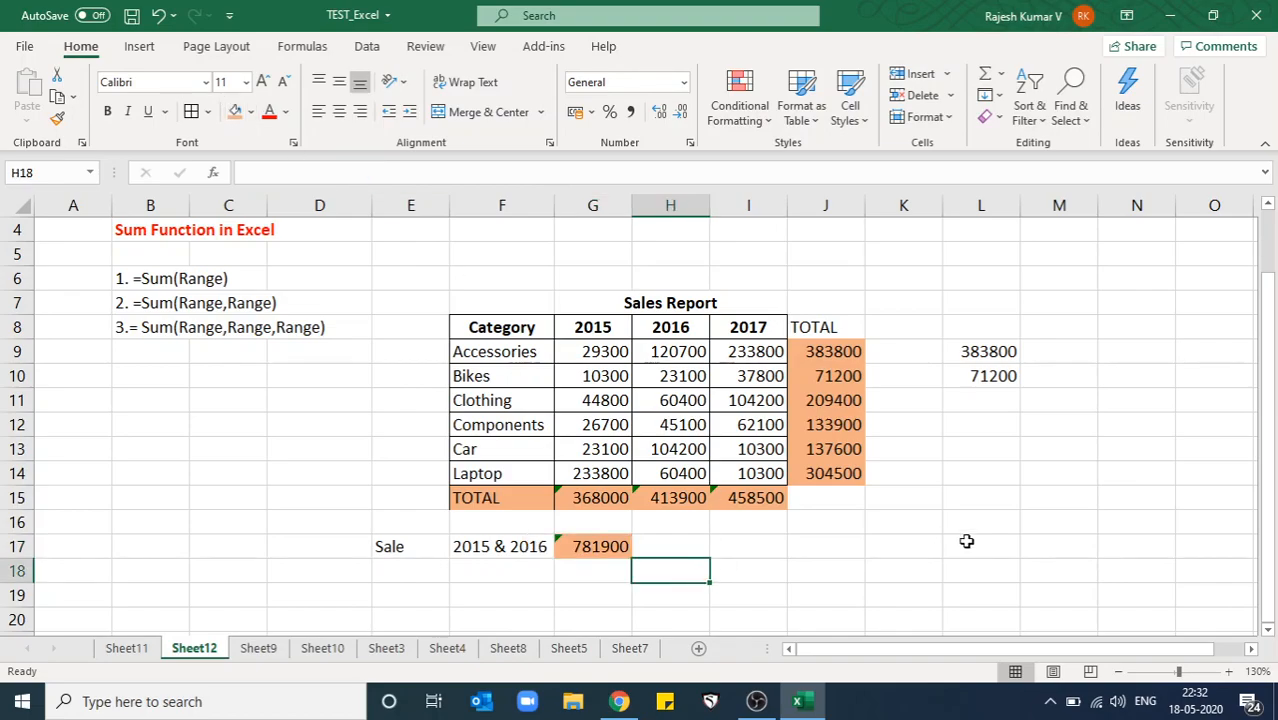
Enter "Sale" in E18 and the label "2015,2016&2017" in F18.
{"action": "key", "text": "Left"}
{"action": "key", "text": "Left"}
{"action": "key", "text": "Left"}
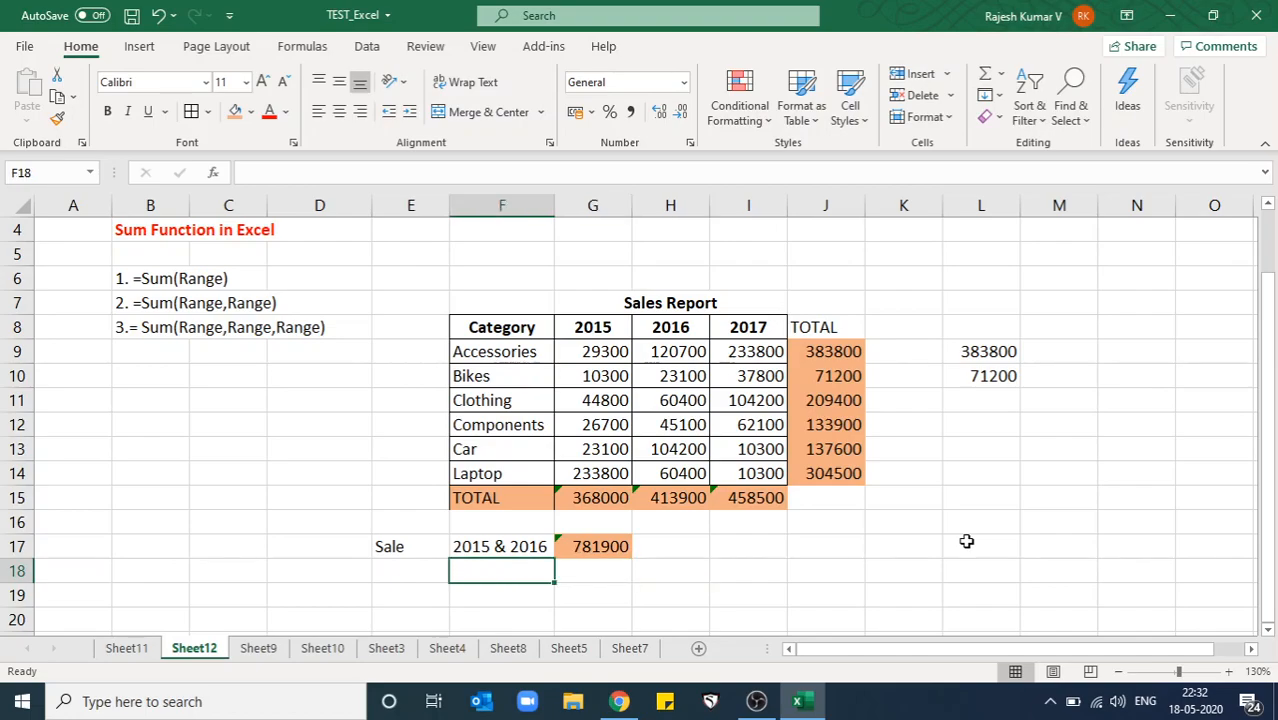
{"action": "type", "text": "Sale"}
{"action": "key", "text": "Tab"}
{"action": "type", "text": "2015,2"}
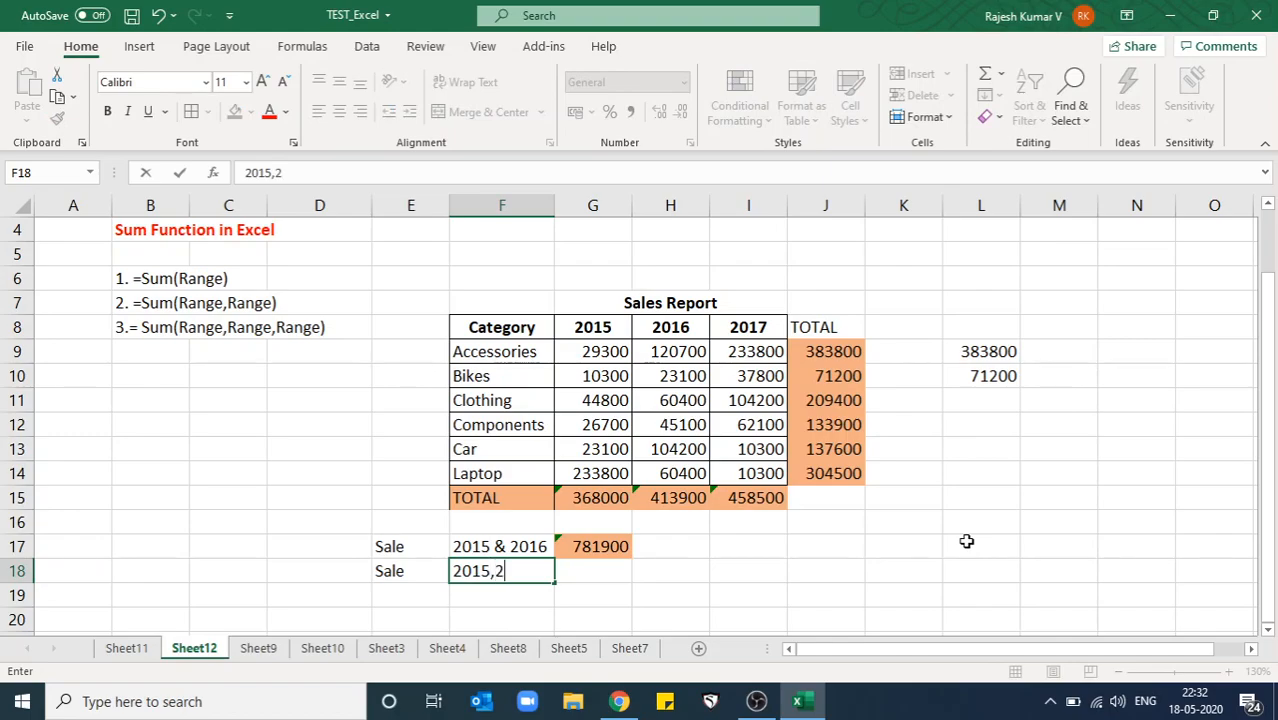
{"action": "type", "text": "016&2017"}
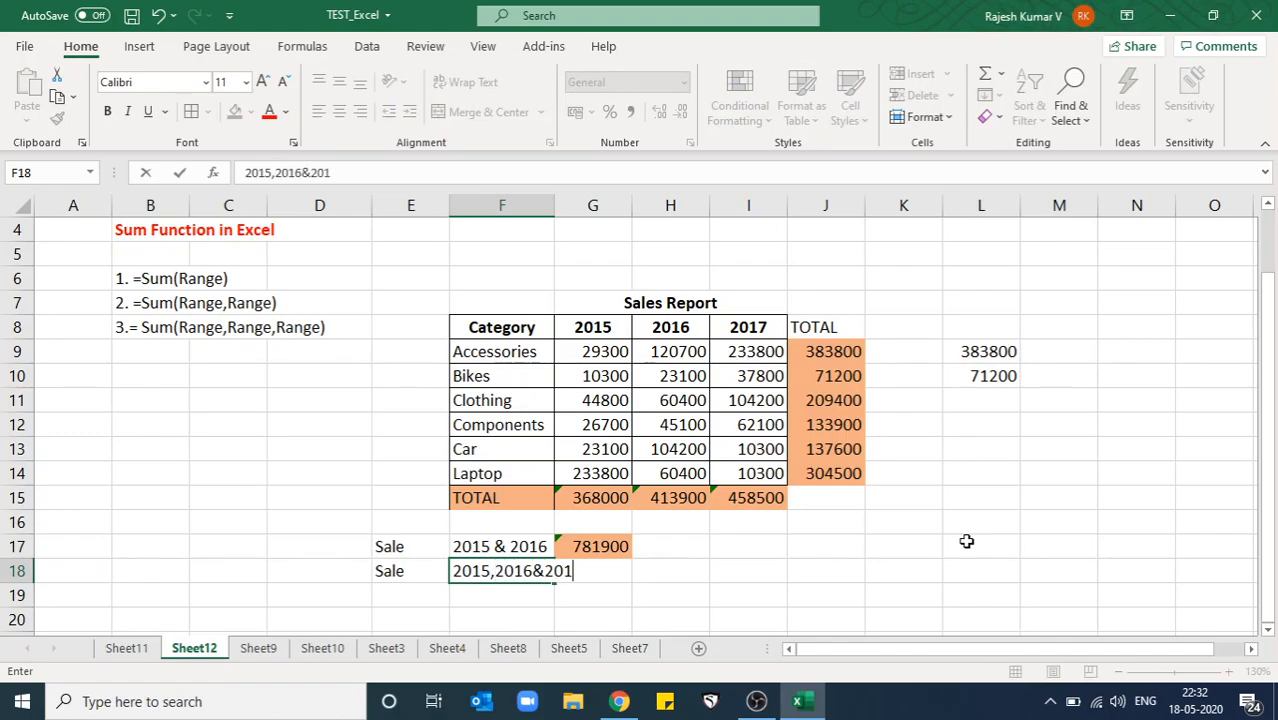
{"action": "key", "text": "Tab"}
Autofit the width of column F so the row 18 label fits.
{"action": "key", "text": "Left"}
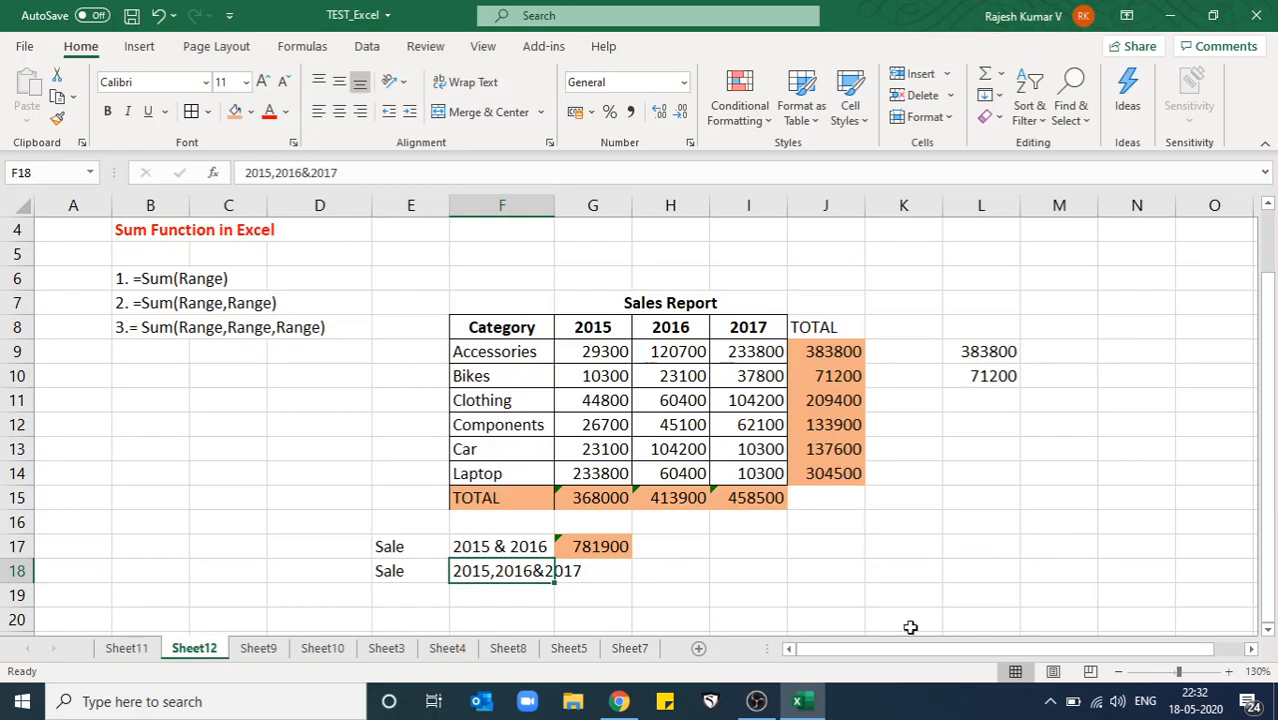
{"action": "key", "text": "Right"}
{"action": "double_click", "coordinate": [554, 205]}
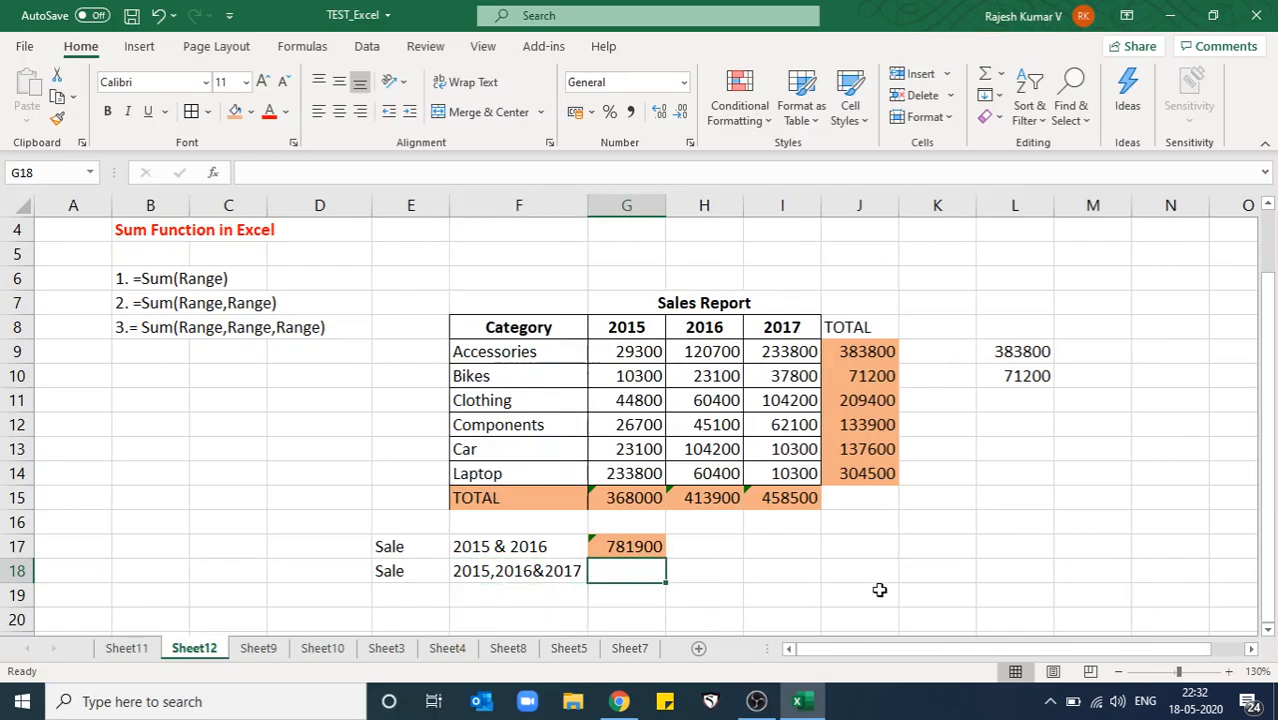
Total all three years in G18 with =SUM(G9:G14,H9:H14,I9:I14) and shade the cell with the same light orange fill.
{"action": "type", "text": "=SUM"}
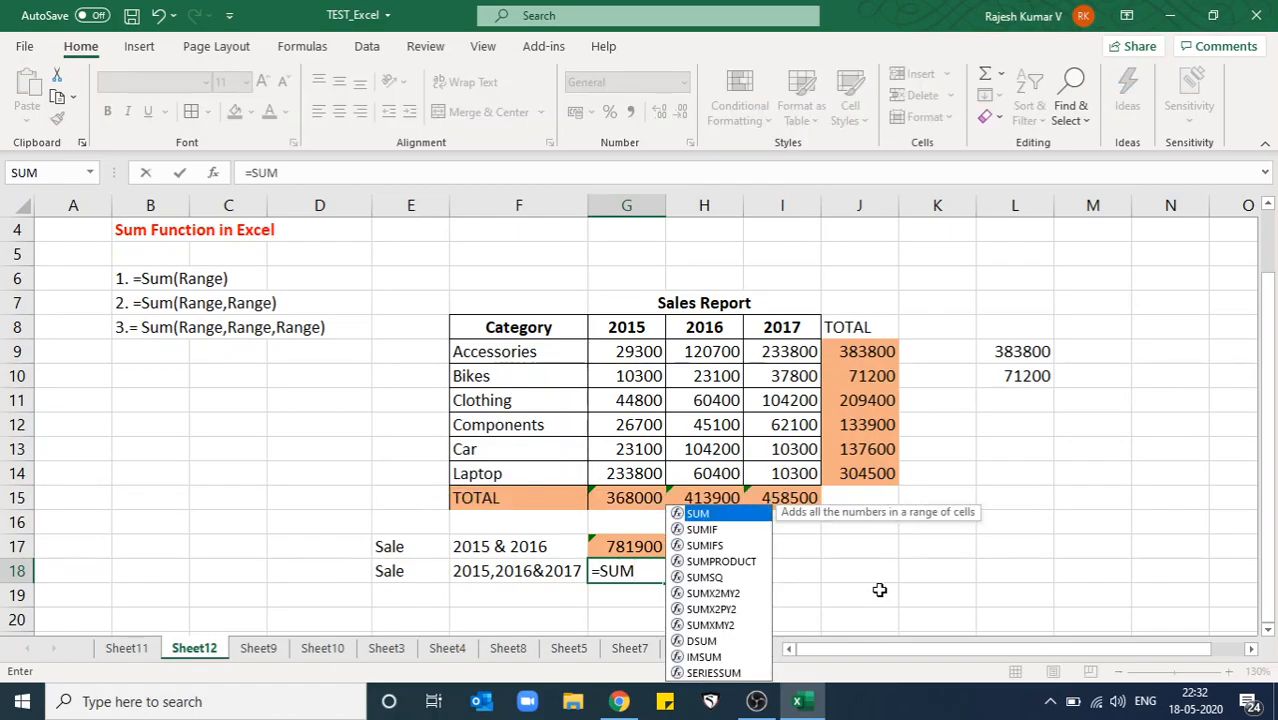
{"action": "type", "text": "("}
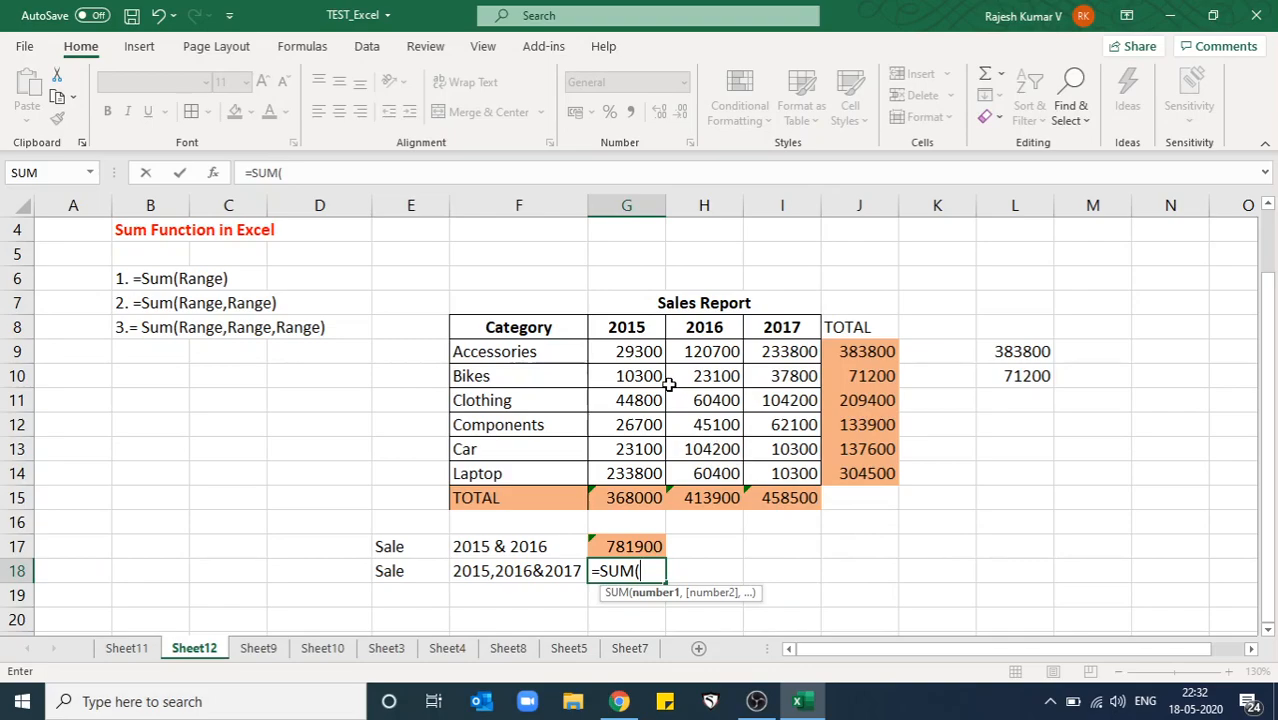
{"action": "left_click_drag", "start_coordinate": [642, 351], "coordinate": [650, 470]}
{"action": "type", "text": ","}
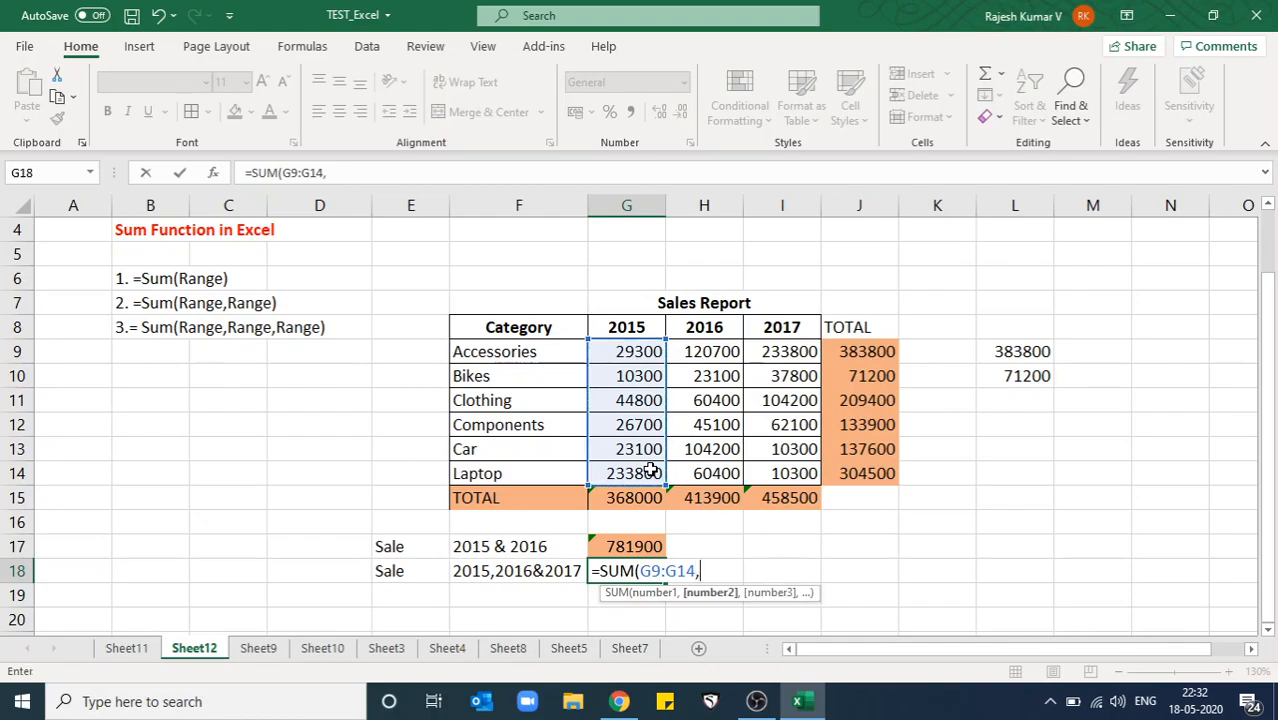
{"action": "left_click_drag", "start_coordinate": [716, 355], "coordinate": [722, 469]}
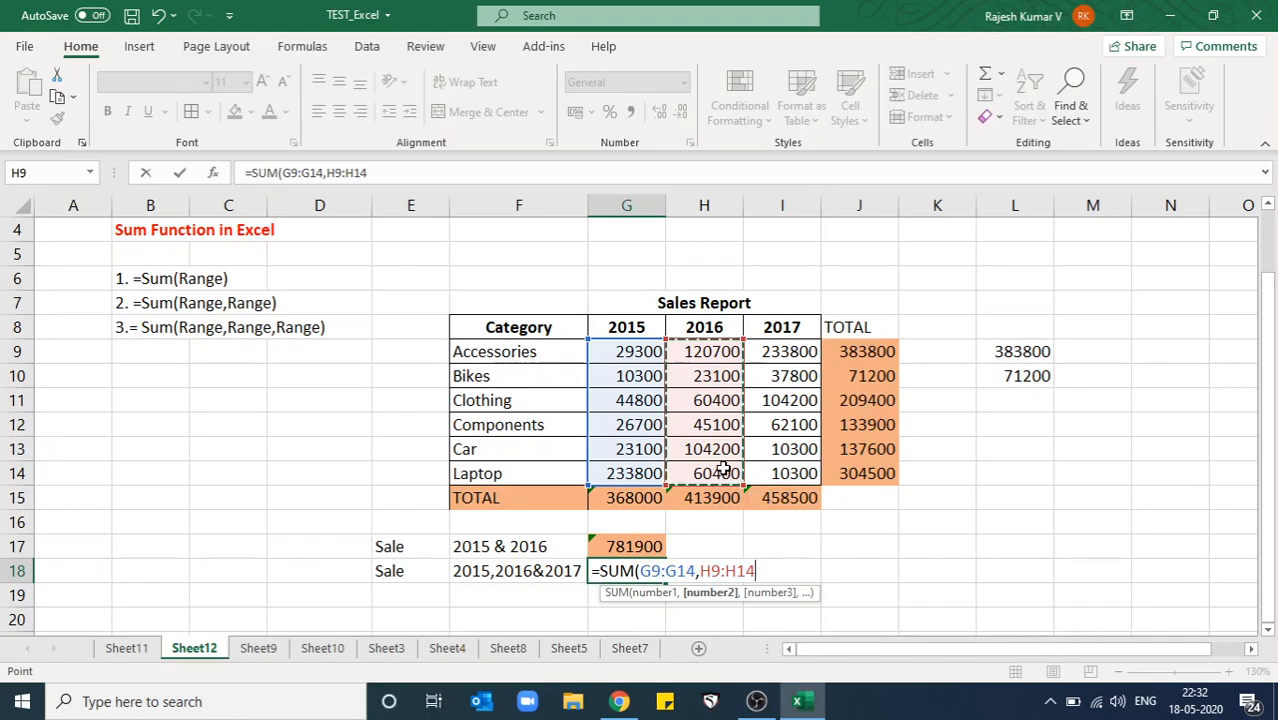
{"action": "type", "text": ","}
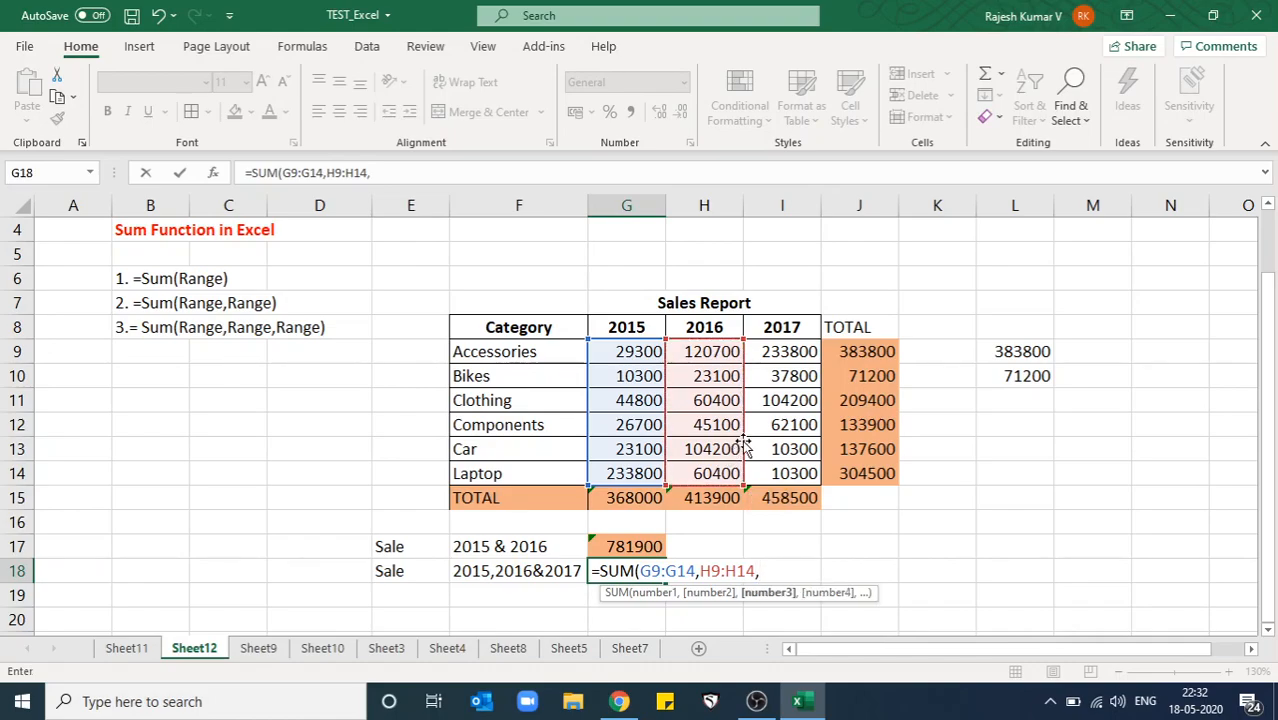
{"action": "left_click_drag", "start_coordinate": [784, 362], "coordinate": [786, 466]}
{"action": "type", "text": ")"}
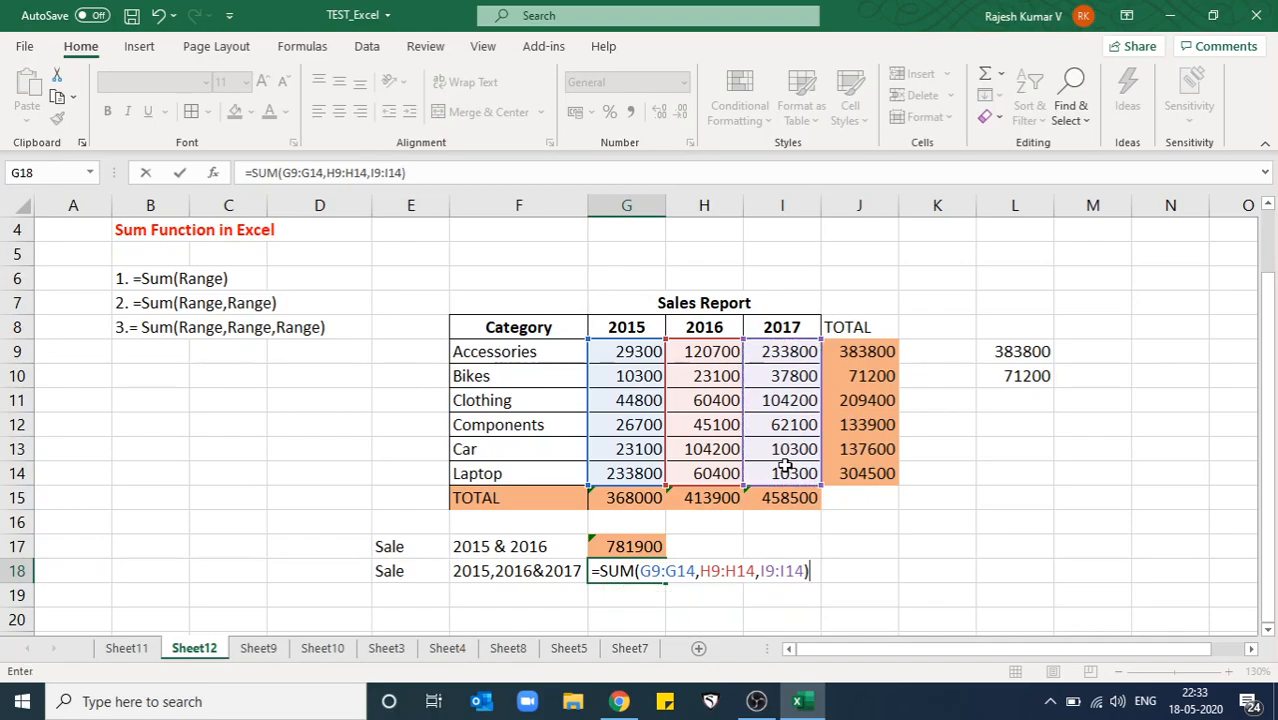
{"action": "key", "text": "ctrl+Return"}
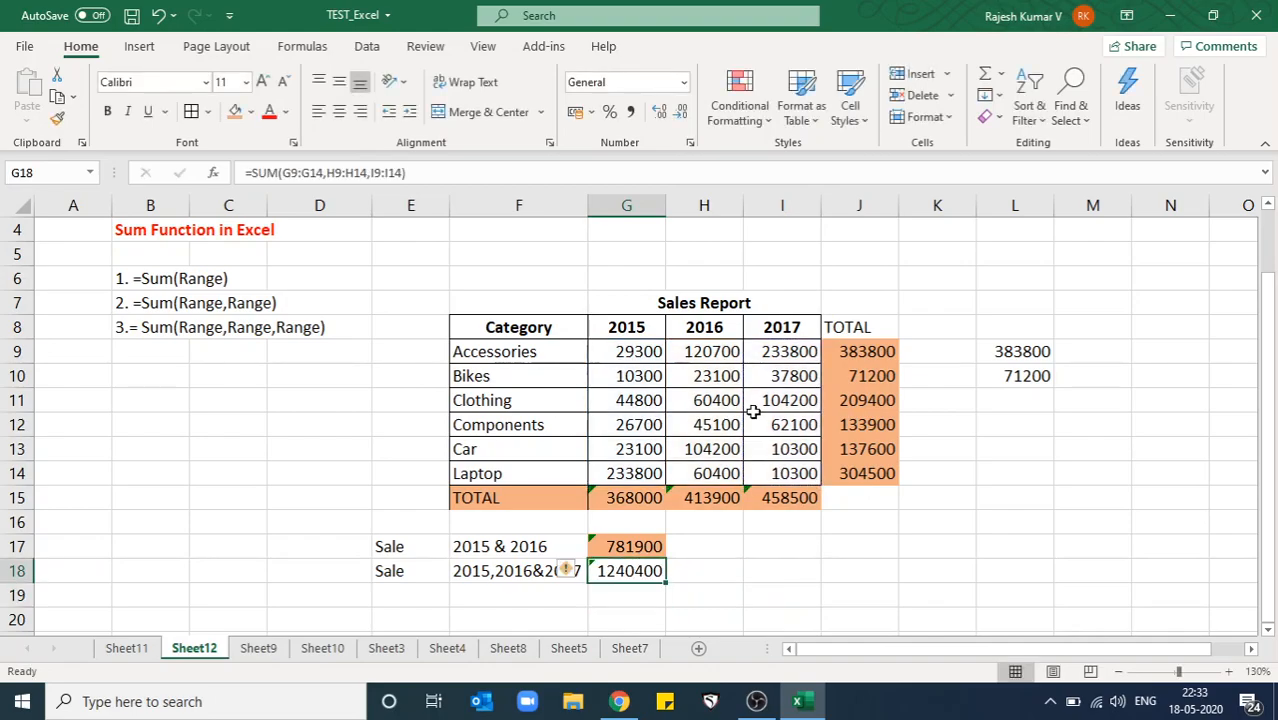
{"action": "left_click", "coordinate": [245, 115]}
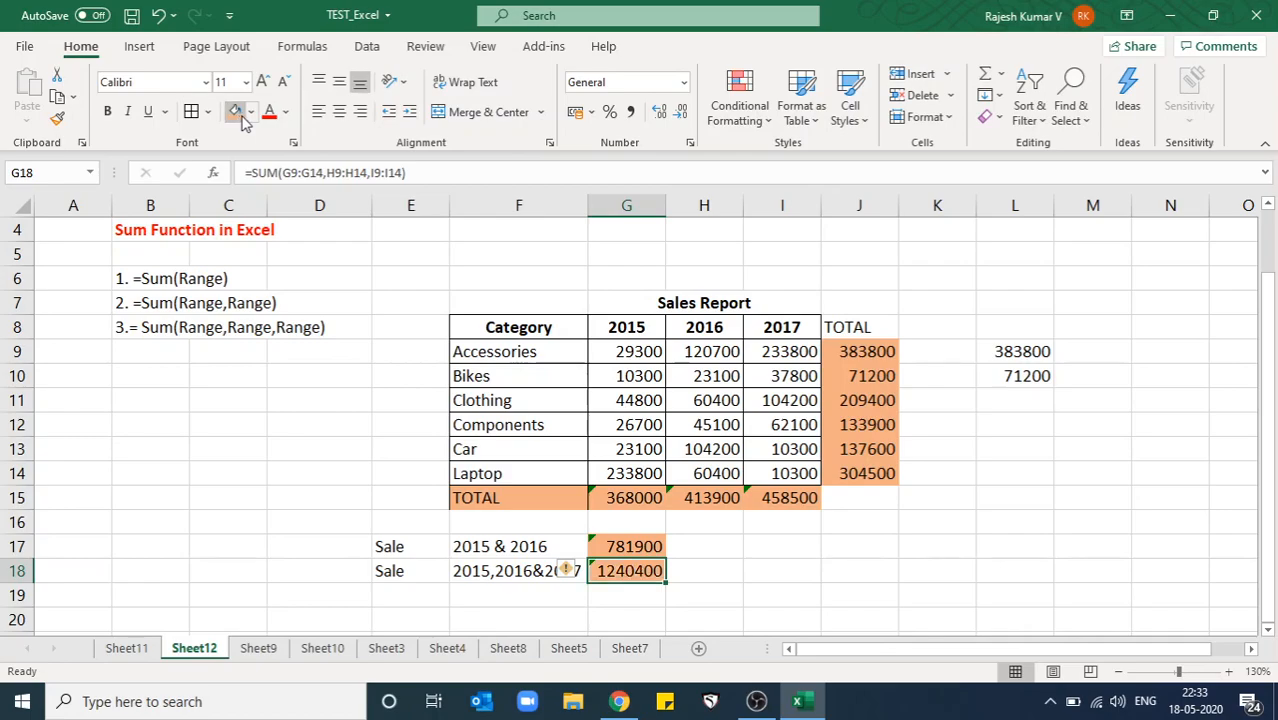
{"action": "left_click", "coordinate": [1037, 526]}
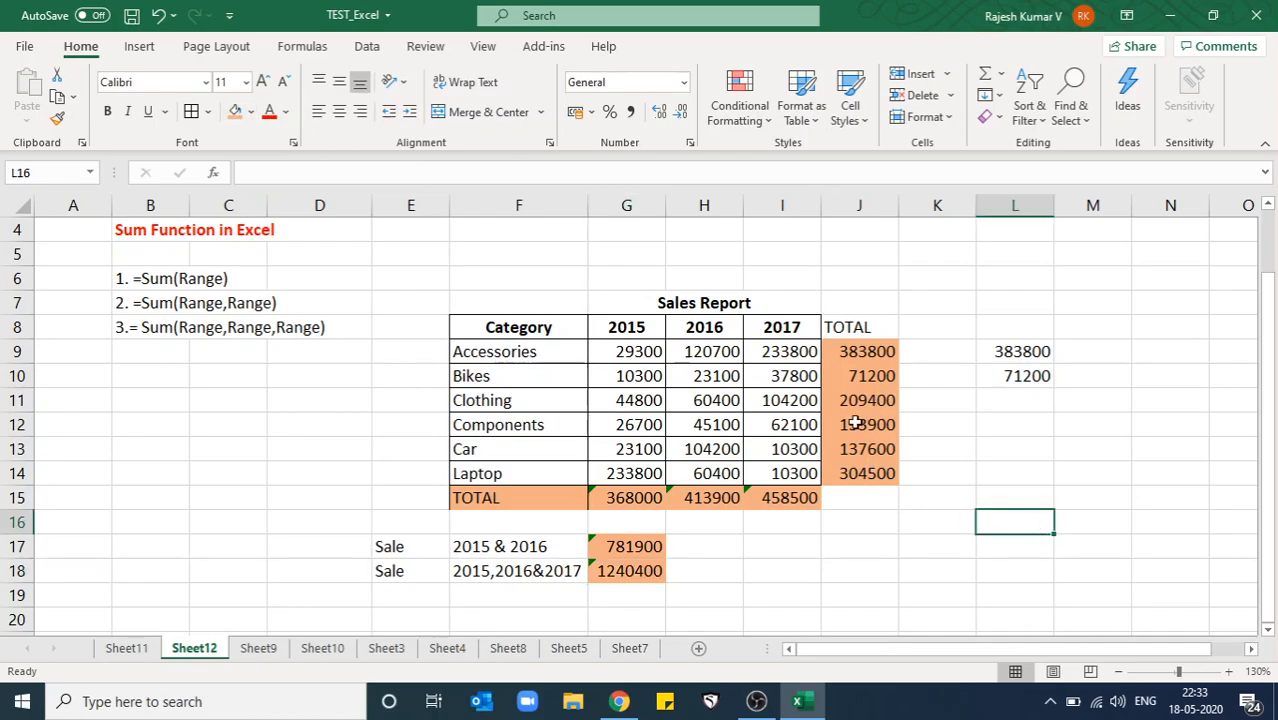
Select the category totals J9:J14 to check their overall sum against G18.
{"action": "left_click_drag", "start_coordinate": [852, 355], "coordinate": [866, 478]}
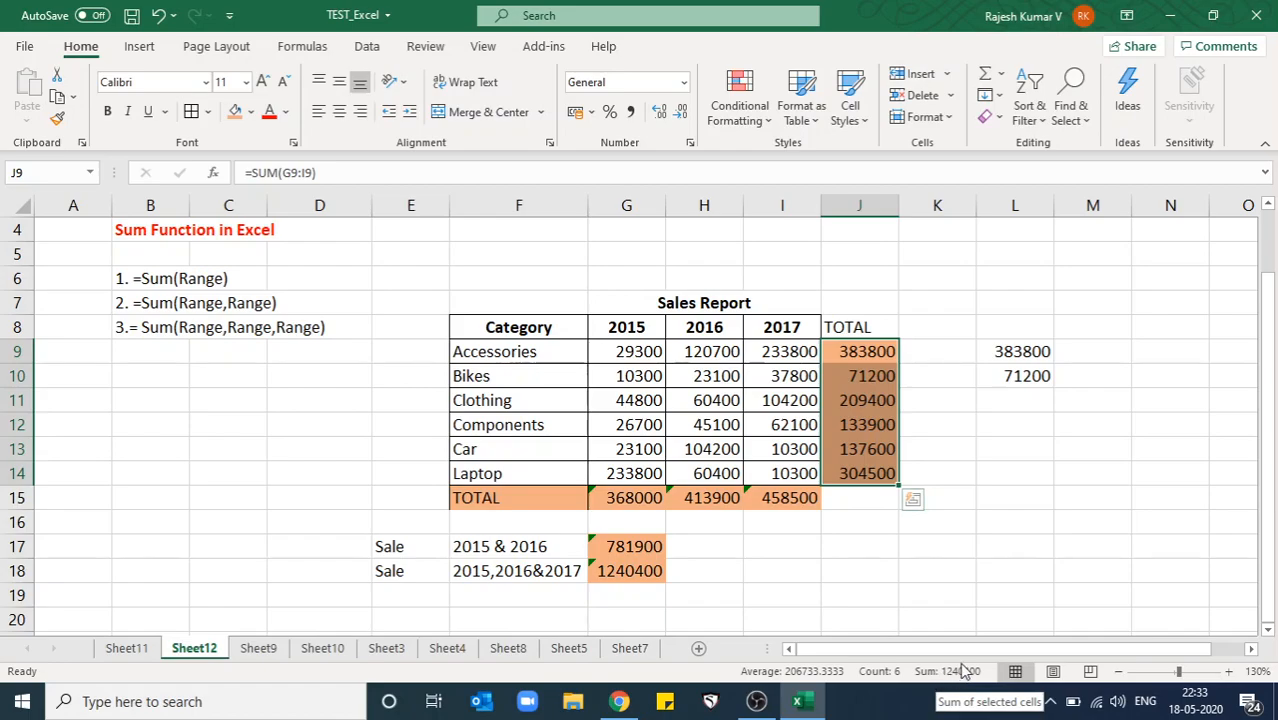
{"action": "left_click_drag", "start_coordinate": [864, 351], "coordinate": [868, 474]}
Enter the grand total of the category totals in J15 with =SUM(J9:J14).
{"action": "left_click", "coordinate": [865, 493]}
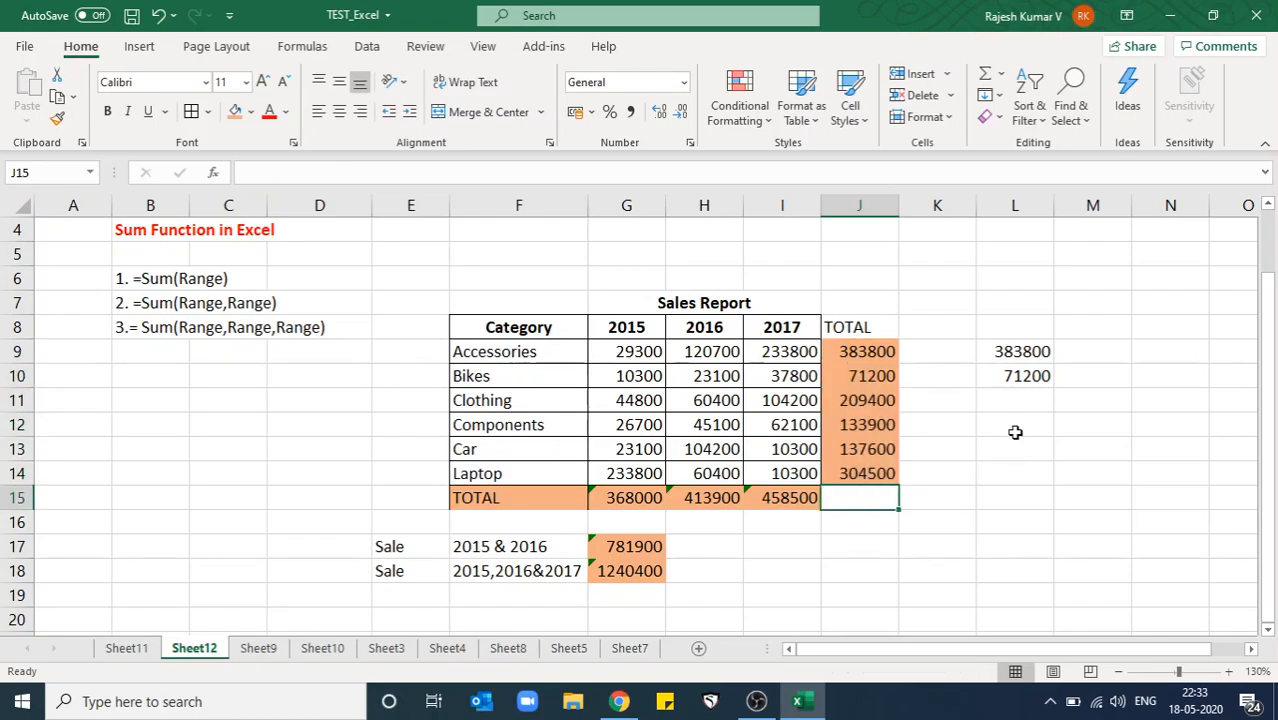
{"action": "type", "text": "=SUM("}
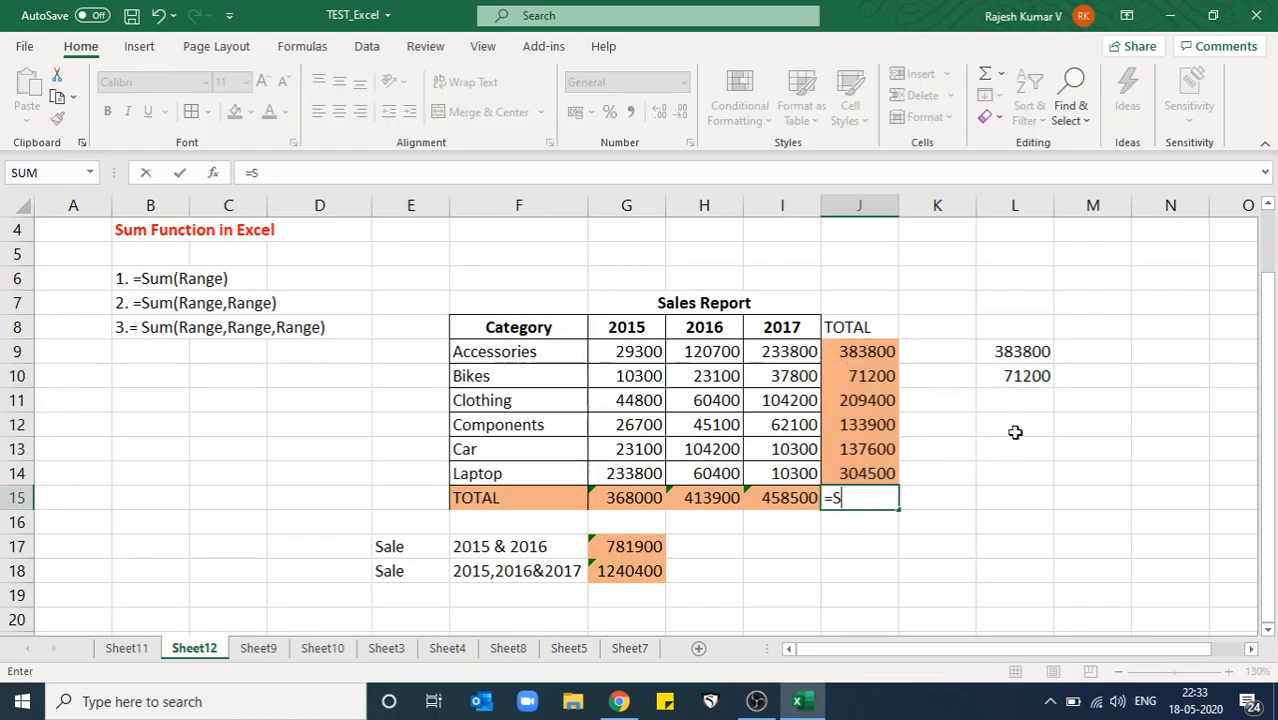
{"action": "key", "text": "Up"}
{"action": "key", "text": "Up"}
{"action": "key", "text": "Up"}
{"action": "key", "text": "Up"}
{"action": "key", "text": "Up"}
{"action": "key", "text": "Up"}
{"action": "key", "text": "shift+Down"}
{"action": "key", "text": "shift+Down"}
{"action": "key", "text": "shift+Down"}
{"action": "key", "text": "shift+Down"}
{"action": "key", "text": "shift+Down"}
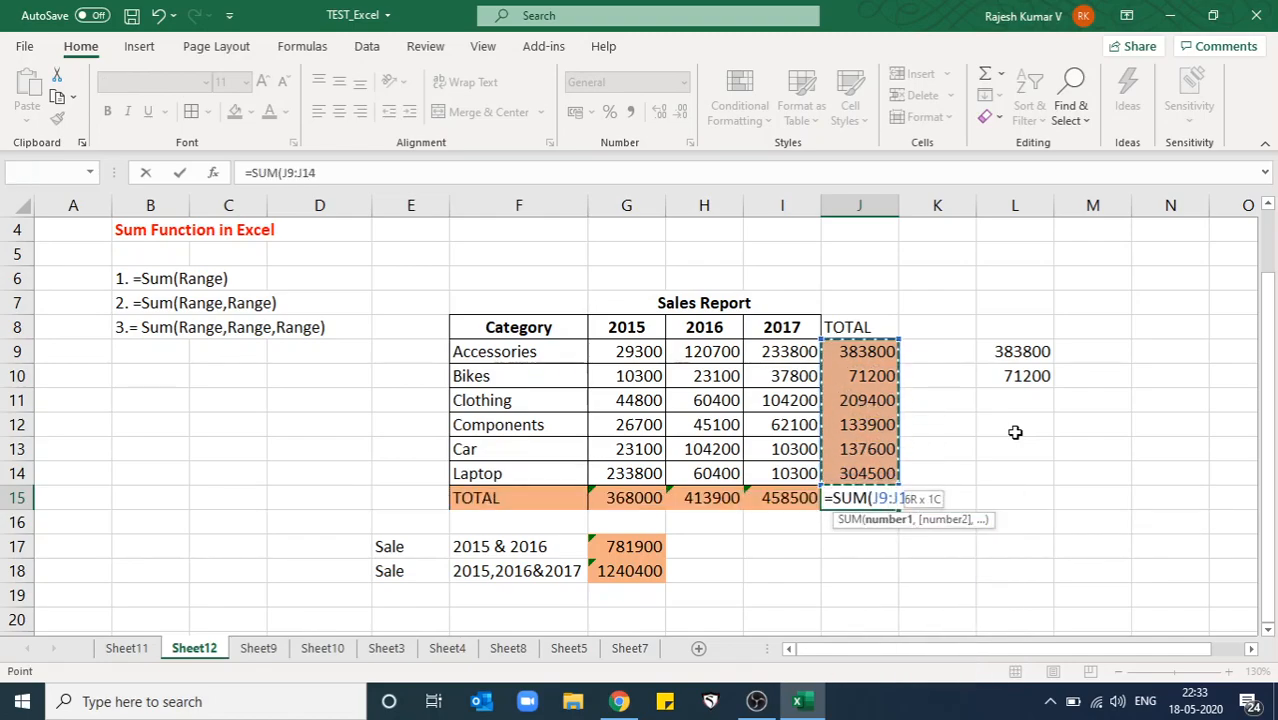
{"action": "key", "text": "Return"}
{"action": "key", "text": "Up"}
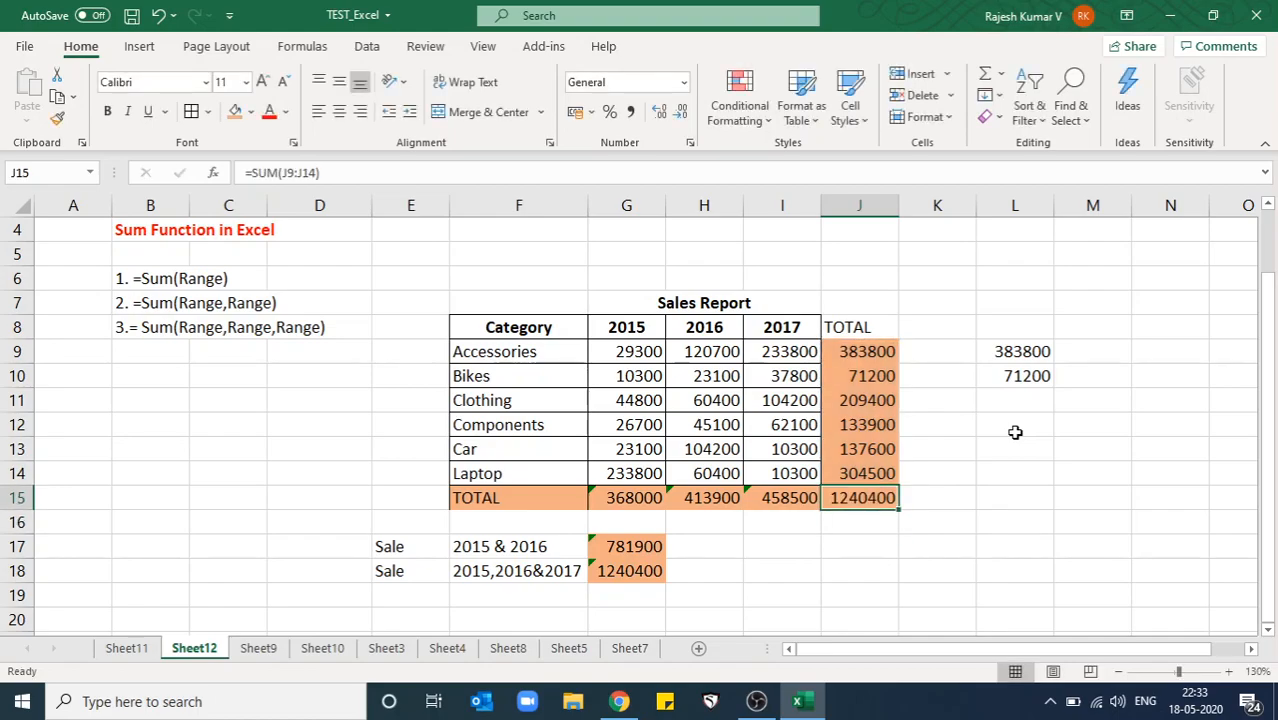
Make the grand total in J15 and the three-year sales result in G18 bold.
{"action": "left_click", "coordinate": [108, 112]}
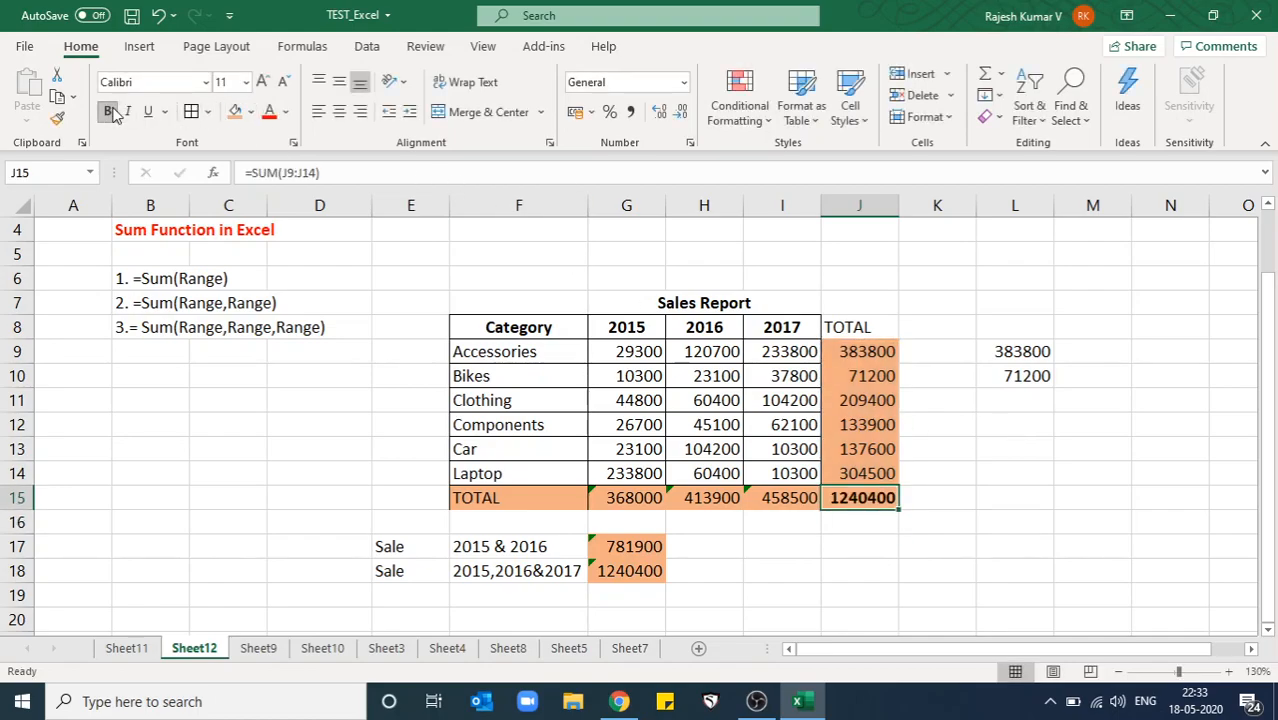
{"action": "key", "text": "Left"}
{"action": "key", "text": "Left"}
{"action": "key", "text": "Down"}
{"action": "key", "text": "Down"}
{"action": "key", "text": "Down"}
{"action": "key", "text": "Left"}
{"action": "left_click", "coordinate": [110, 112]}
{"action": "key", "text": "Up"}
{"action": "key", "text": "Up"}
{"action": "key", "text": "Up"}
{"action": "key", "text": "Up"}
{"action": "key", "text": "Up"}
{"action": "key", "text": "Up"}
{"action": "key", "text": "Up"}
{"action": "key", "text": "Up"}
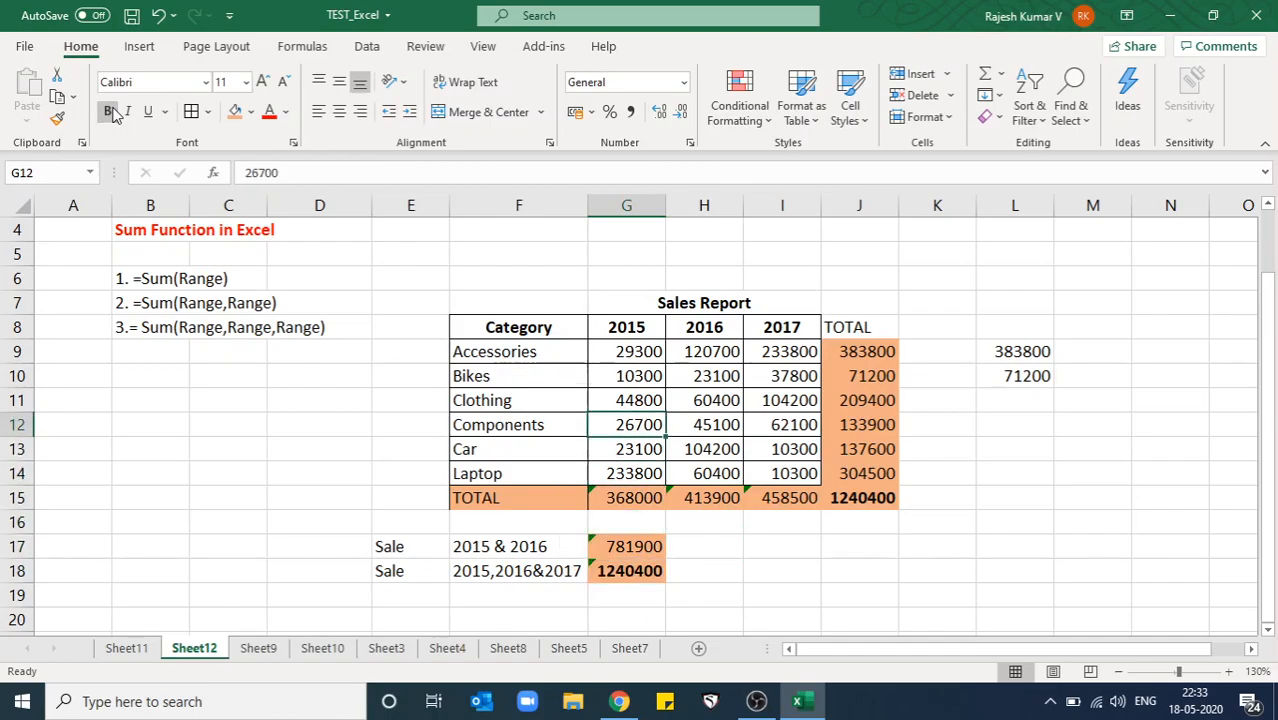